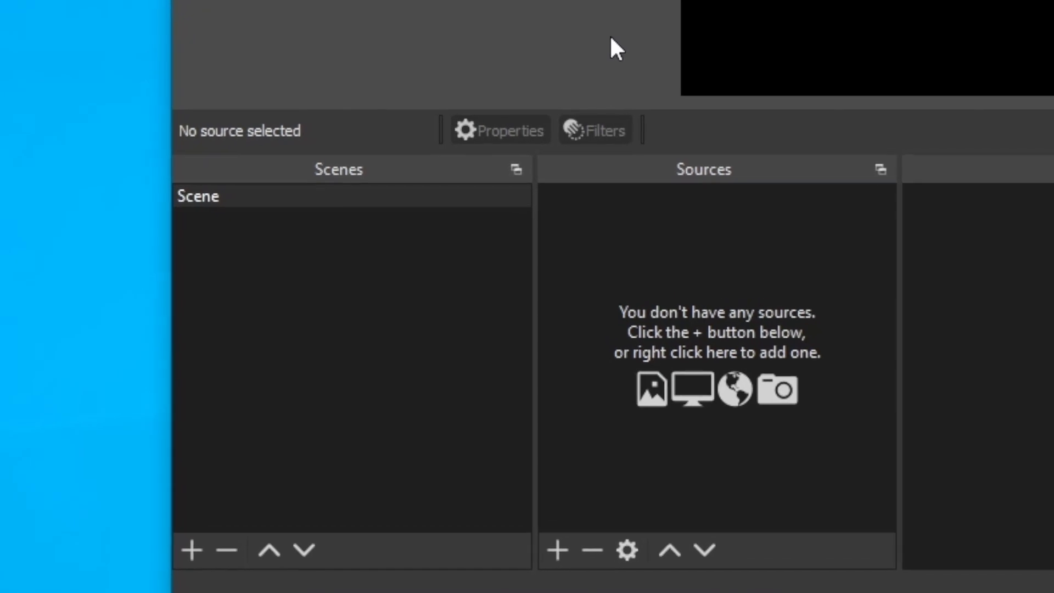
Rename the existing scene as Gameplay.
{"action": "left_click", "coordinate": [245, 196]}
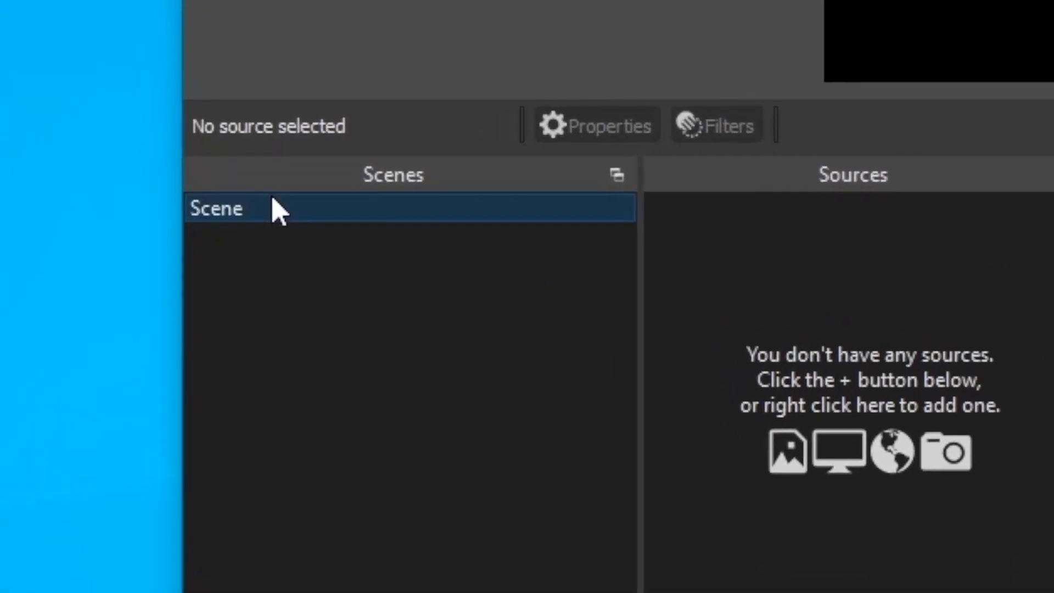
{"action": "double_click", "coordinate": [272, 209]}
{"action": "type", "text": "Gameplay"}
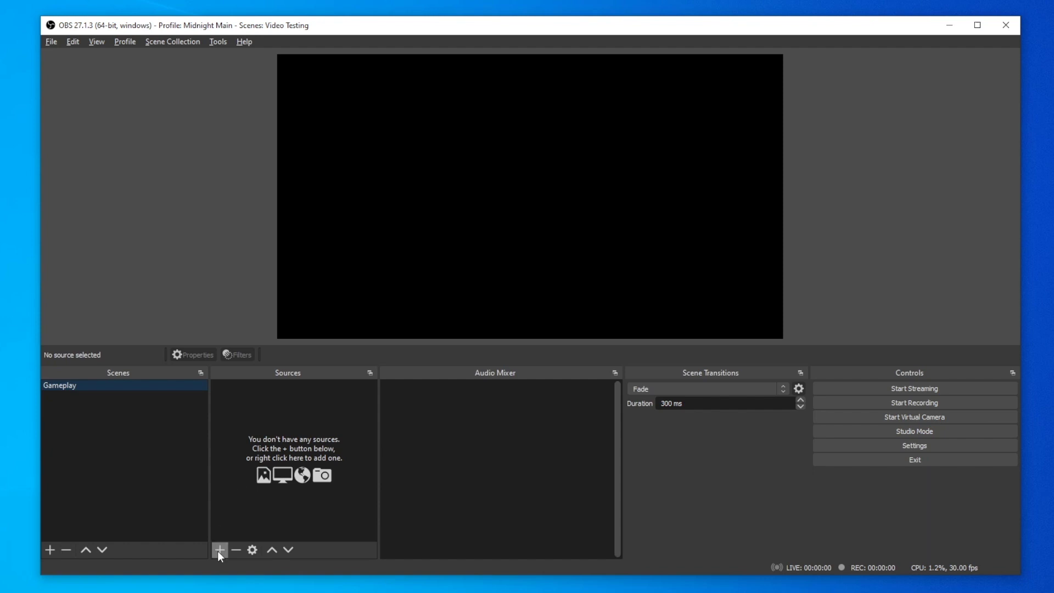
Add a new Window Capture source named PS5 Gameplay that captures the [RemotePlay.exe]: PS Remote Play window.
{"action": "left_click", "coordinate": [219, 550]}
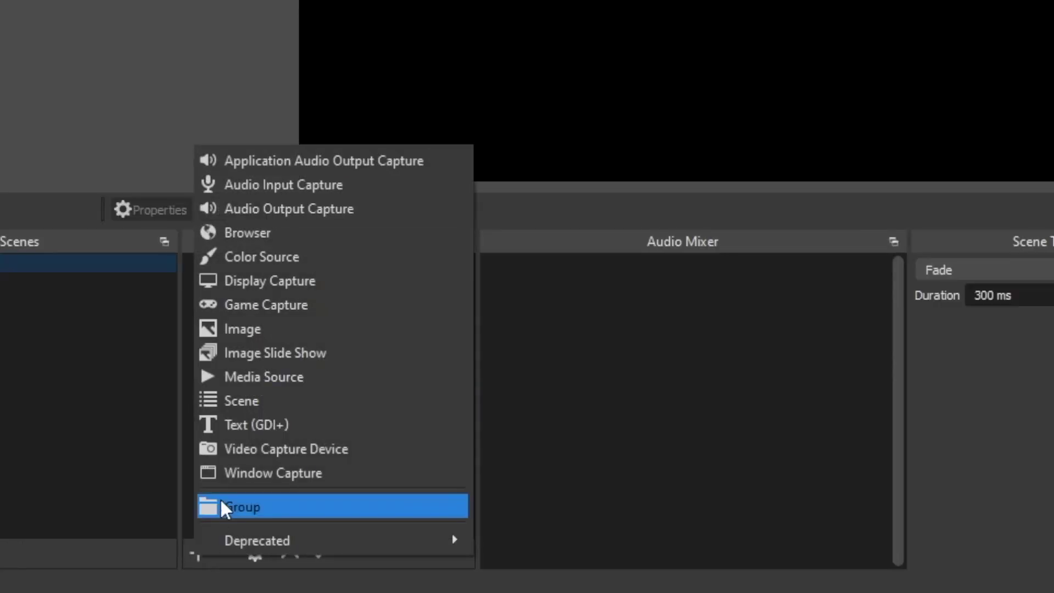
{"action": "left_click", "coordinate": [226, 474]}
{"action": "type", "text": "PS5"}
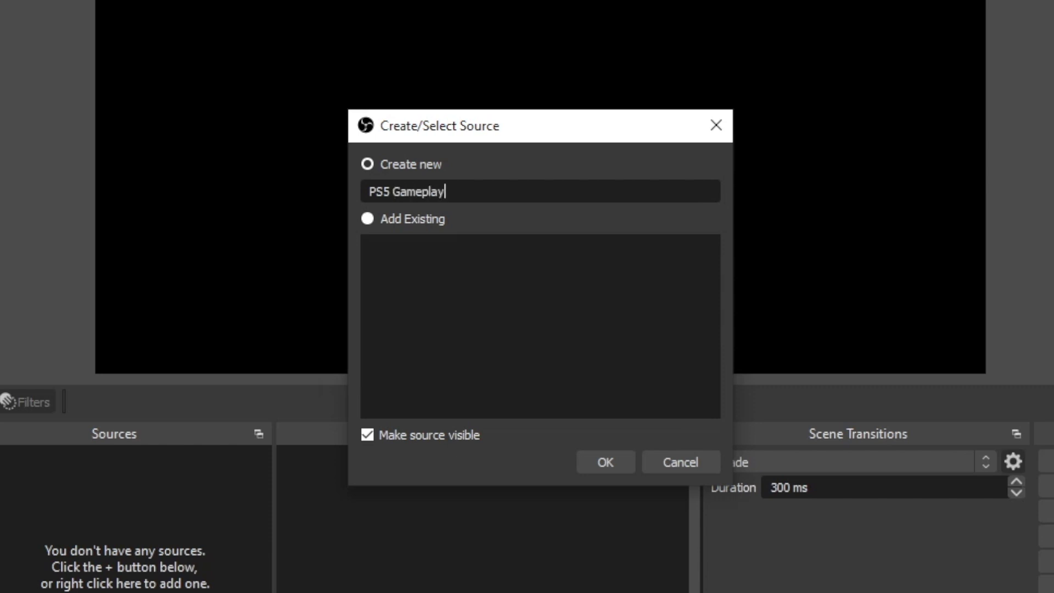
{"action": "type", "text": " Gameplay"}
{"action": "left_click", "coordinate": [606, 462]}
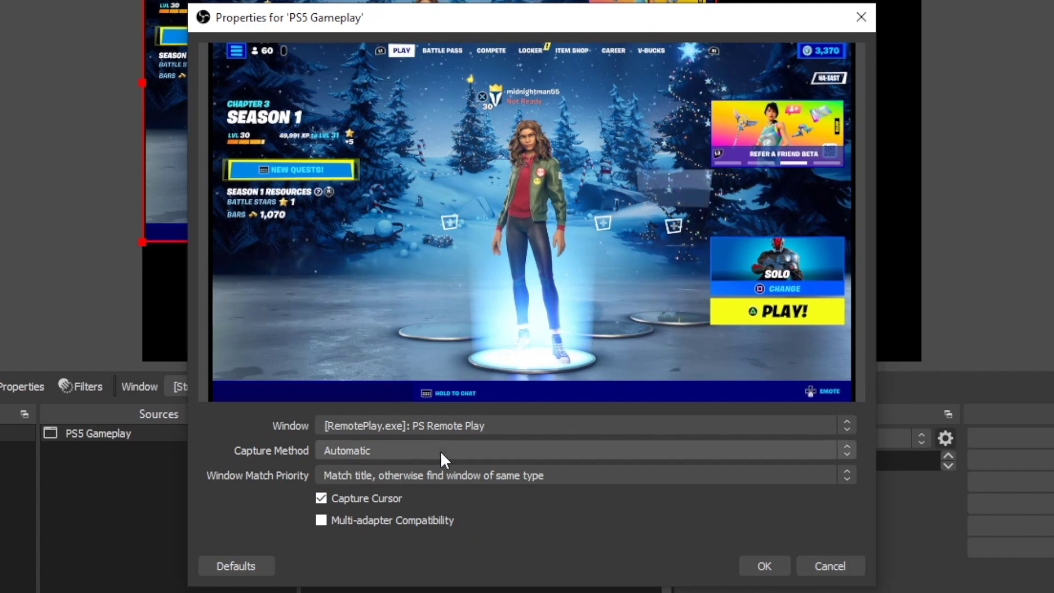
{"action": "left_click", "coordinate": [764, 566]}
Fit the PS5 Gameplay source to the screen and deselect it.
{"action": "right_click", "coordinate": [491, 220]}
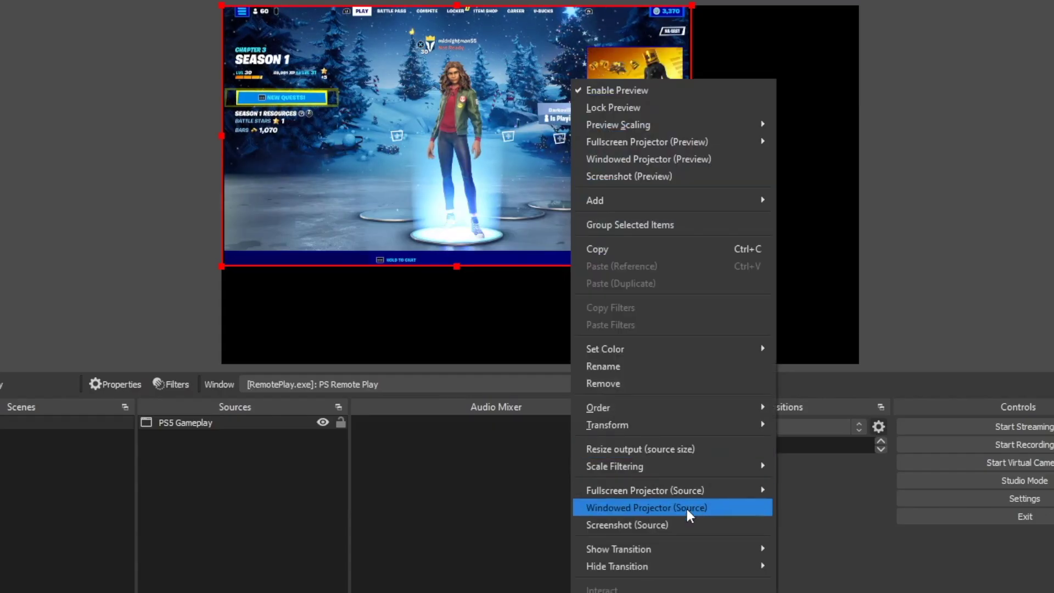
{"action": "mouse_move", "coordinate": [701, 427]}
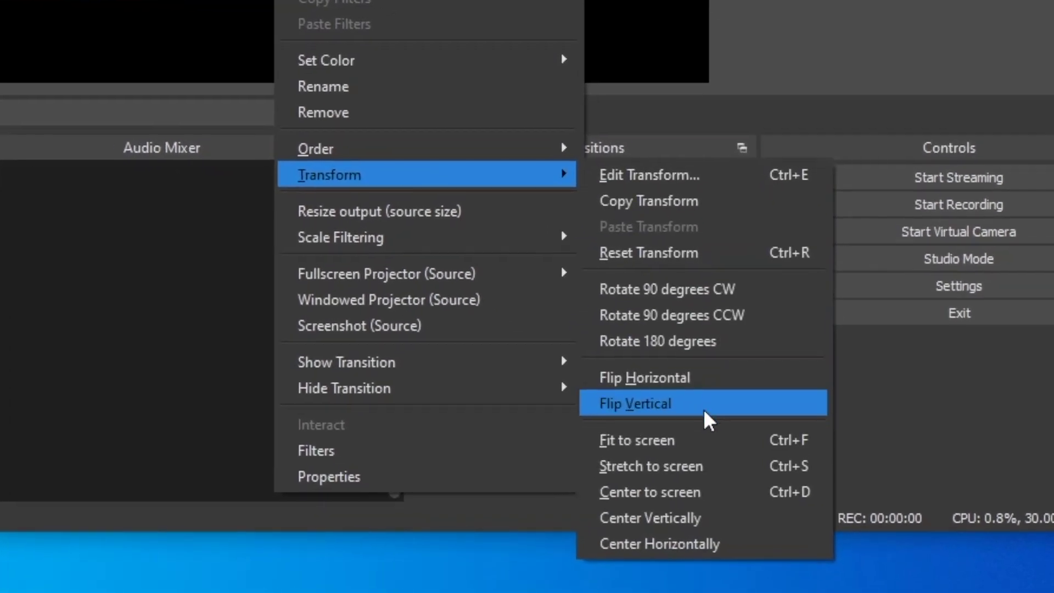
{"action": "left_click", "coordinate": [702, 434]}
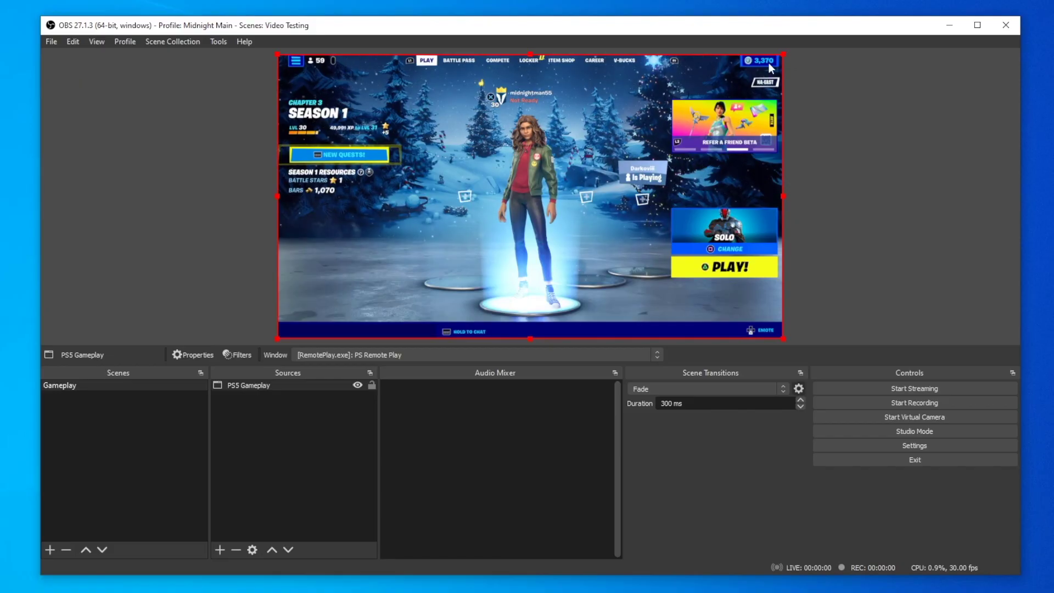
{"action": "left_click", "coordinate": [873, 137]}
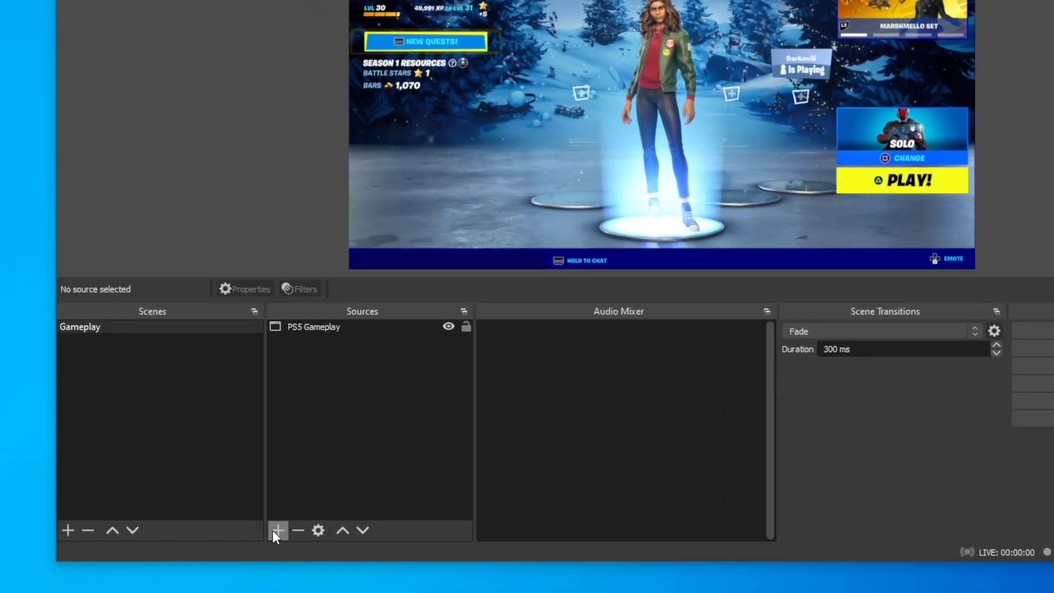
Add a Video Capture Device source named Facecam using the Elgato Facecam device.
{"action": "left_click", "coordinate": [219, 550]}
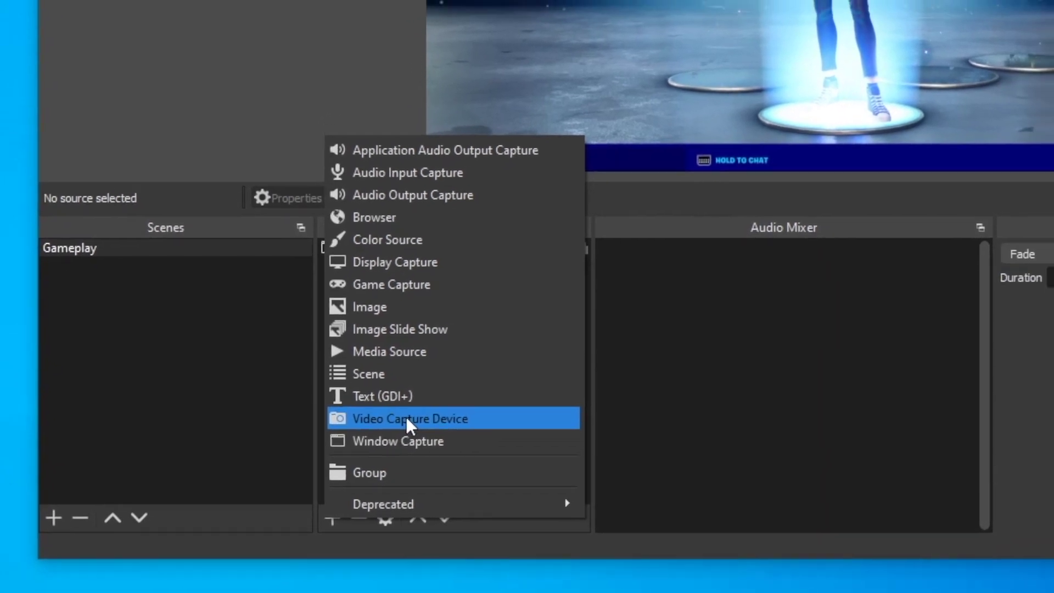
{"action": "left_click", "coordinate": [449, 400]}
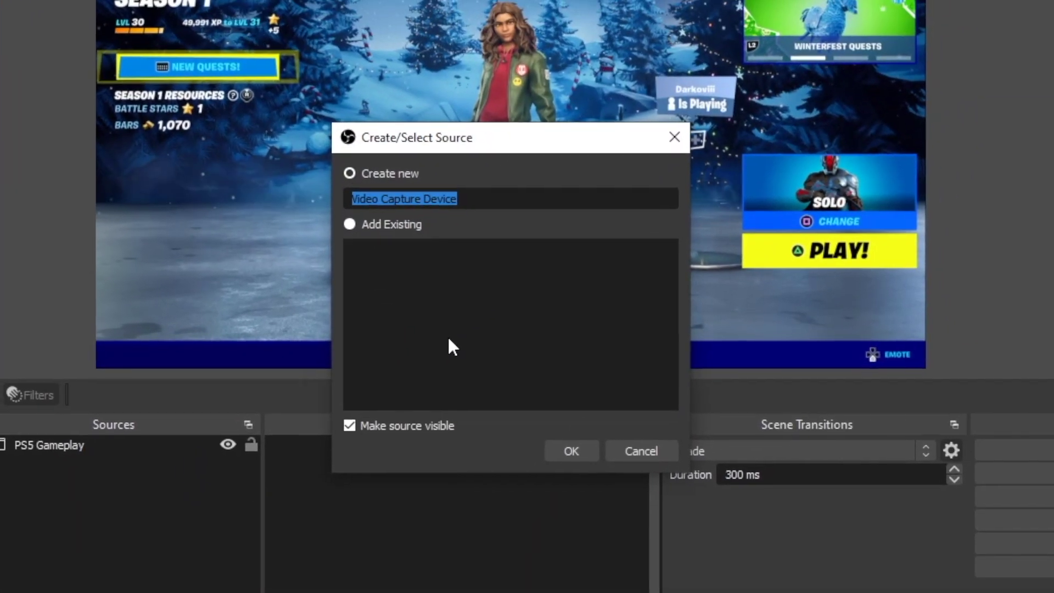
{"action": "type", "text": "Facecam"}
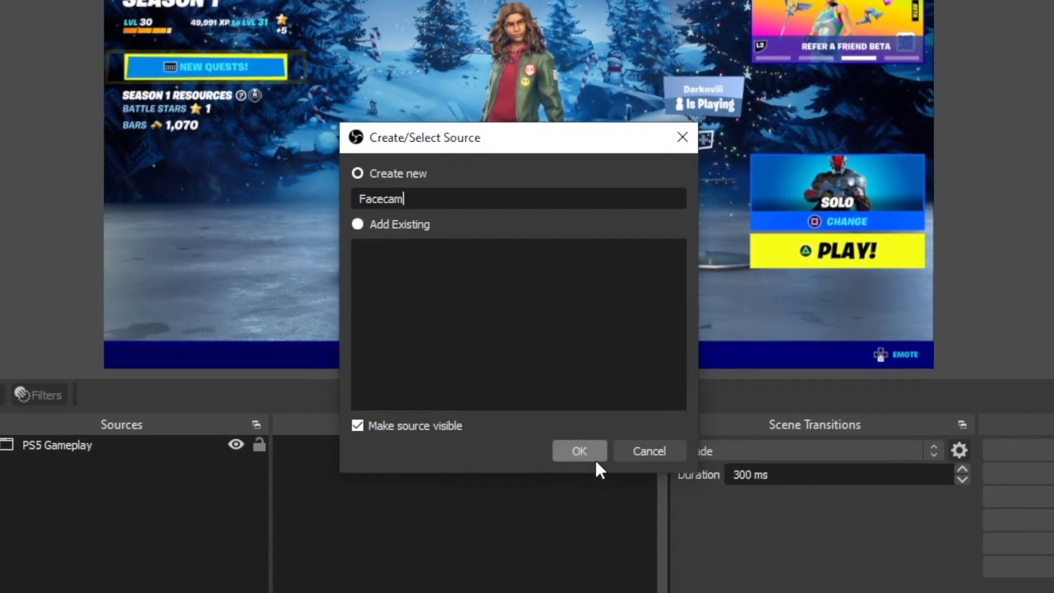
{"action": "left_click", "coordinate": [582, 459]}
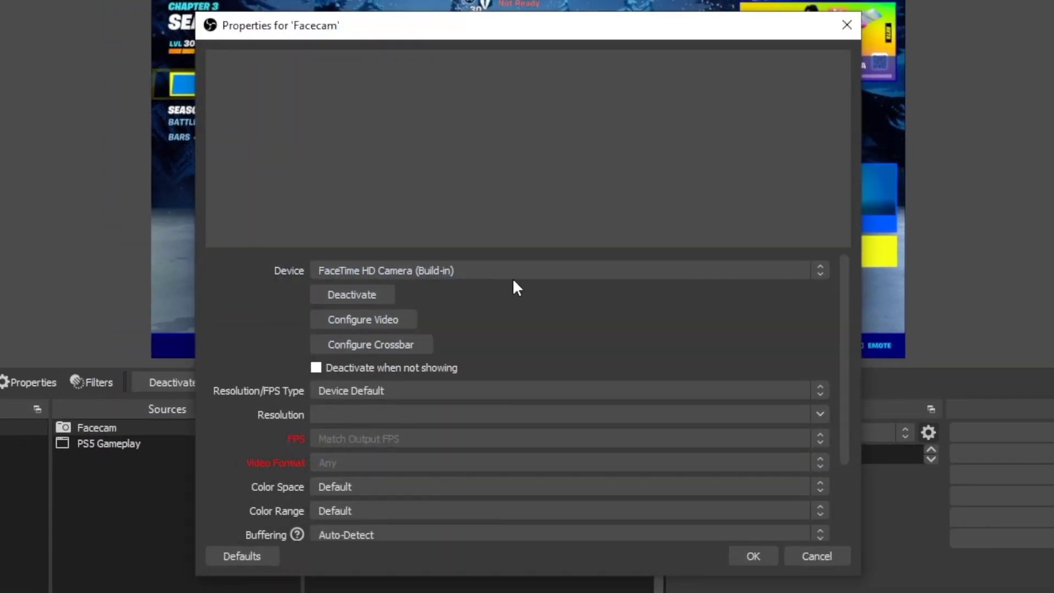
{"action": "left_click", "coordinate": [518, 269]}
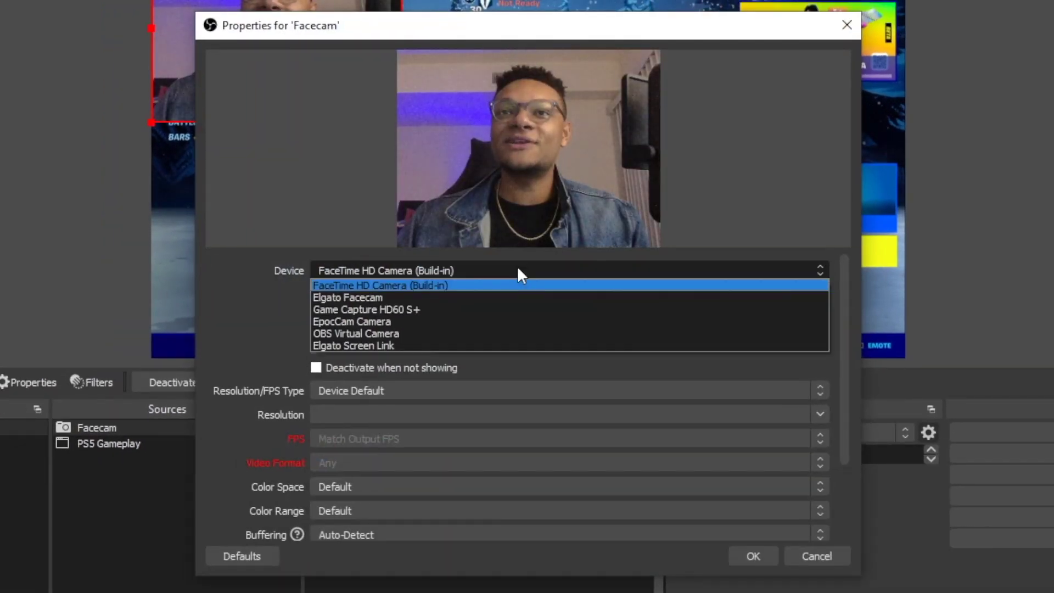
{"action": "left_click", "coordinate": [421, 298]}
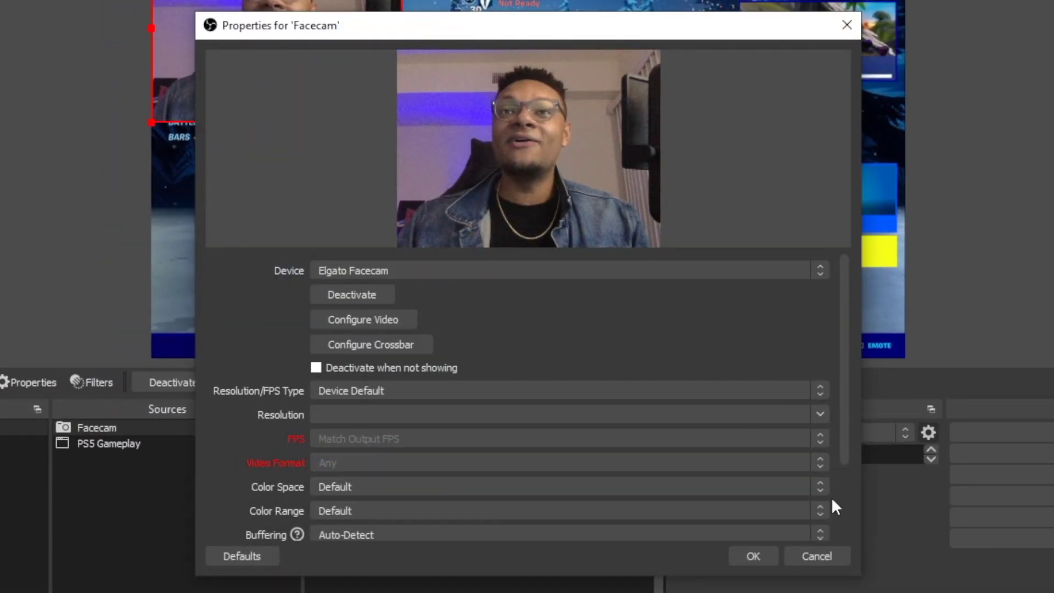
{"action": "left_click", "coordinate": [750, 554]}
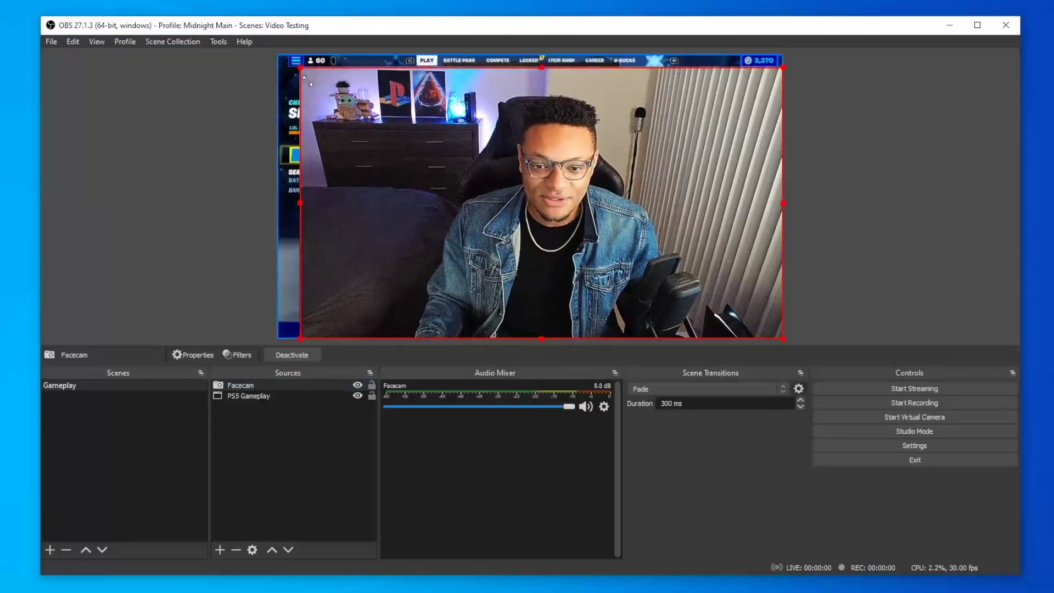
Shrink the Facecam video and place it along the gameplay's left edge, below the season resources text.
{"action": "left_click_drag", "start_coordinate": [152, 0], "coordinate": [713, 252]}
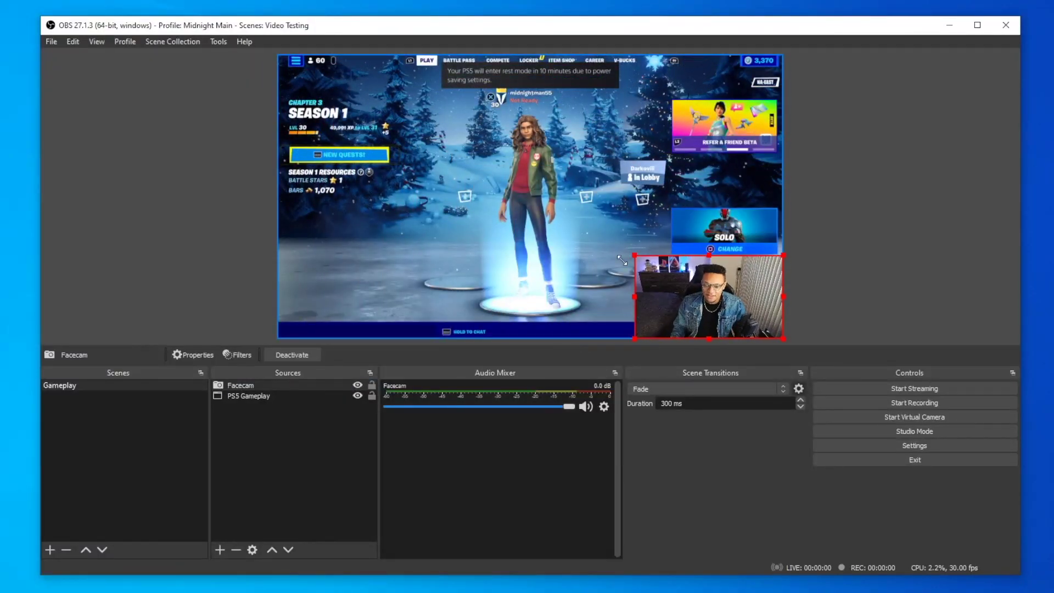
{"action": "left_click_drag", "start_coordinate": [648, 274], "coordinate": [283, 230]}
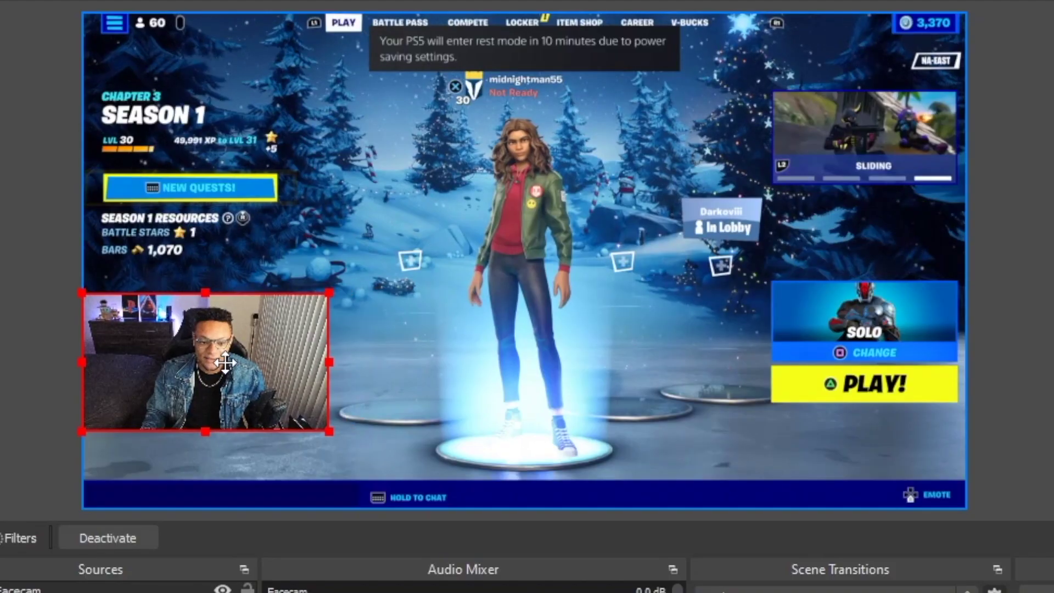
{"action": "left_click_drag", "start_coordinate": [325, 435], "coordinate": [271, 397]}
{"action": "left_click_drag", "start_coordinate": [162, 337], "coordinate": [153, 370]}
{"action": "left_click_drag", "start_coordinate": [261, 425], "coordinate": [297, 444]}
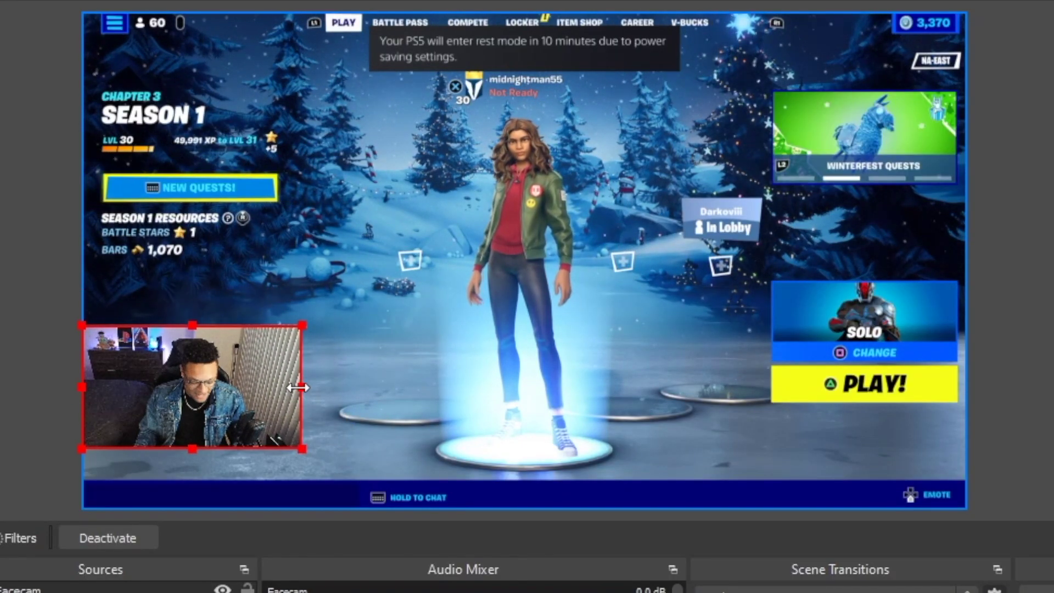
{"action": "left_click_drag", "start_coordinate": [281, 388], "coordinate": [266, 388]}
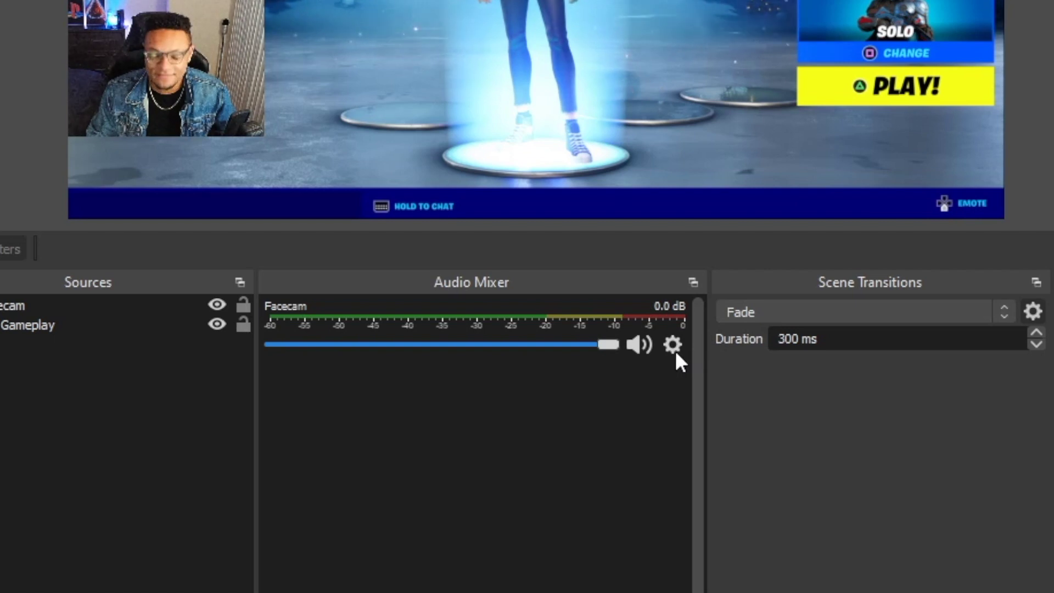
Hide the Facecam audio channel from the audio mixer.
{"action": "left_click", "coordinate": [676, 342]}
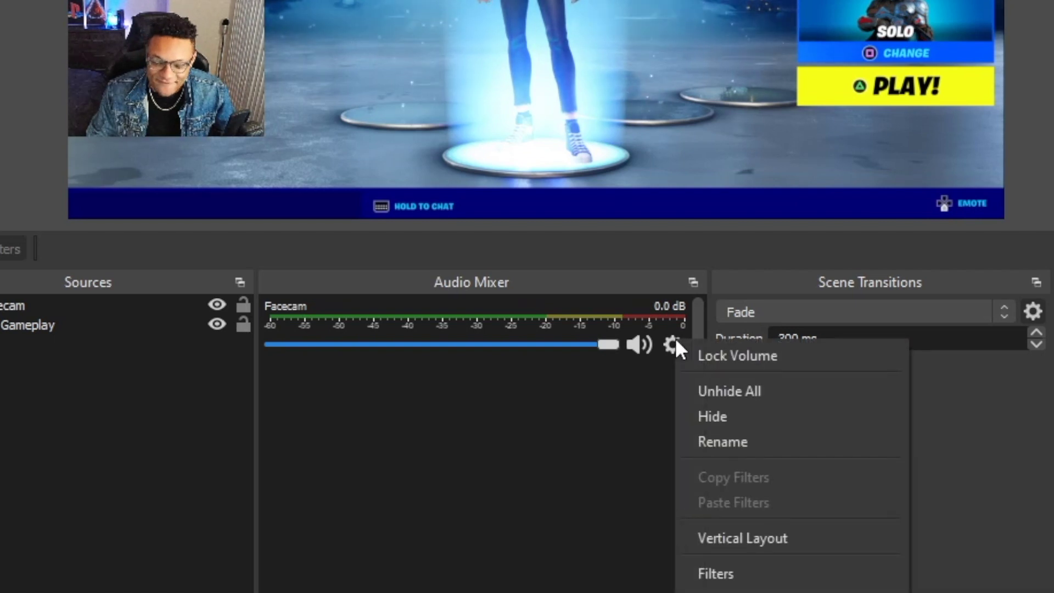
{"action": "left_click", "coordinate": [732, 420]}
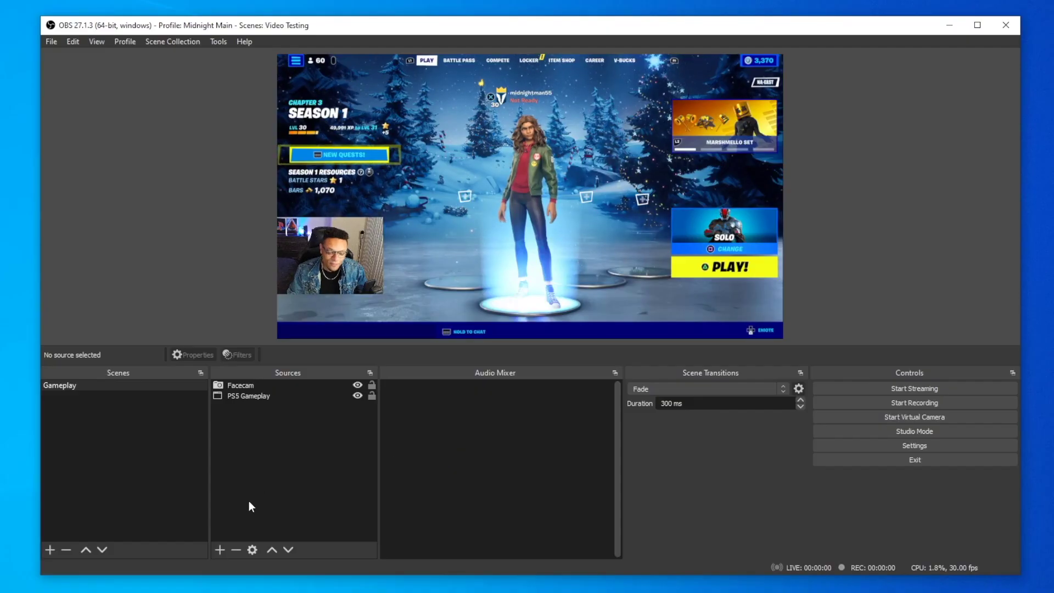
Add an Application Audio Output Capture source named PS5 Remote Play for the [RemotePlay.exe]: PS Remote Play window.
{"action": "left_click", "coordinate": [218, 552]}
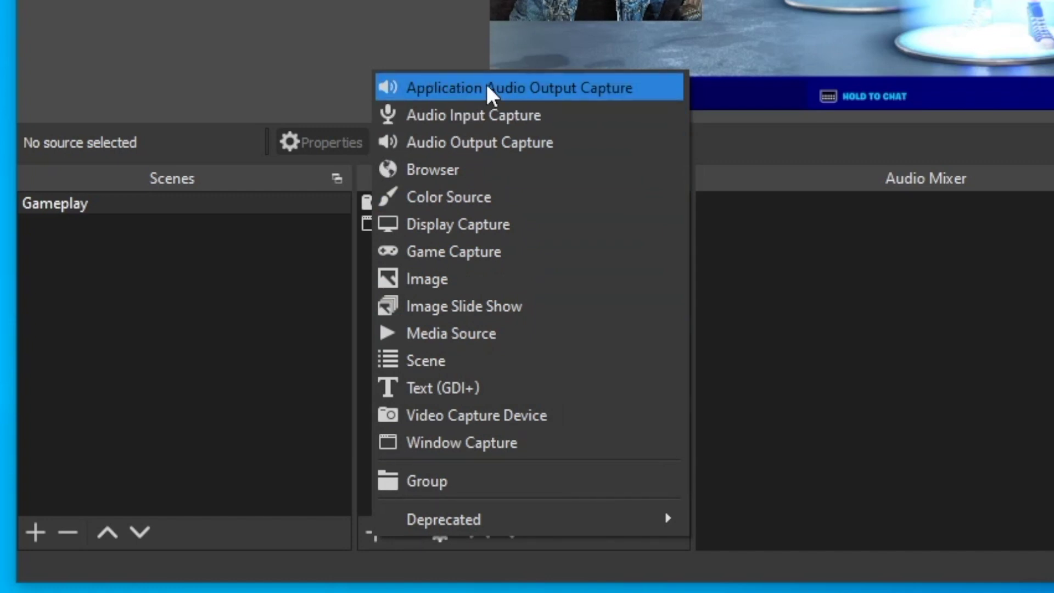
{"action": "left_click", "coordinate": [487, 88]}
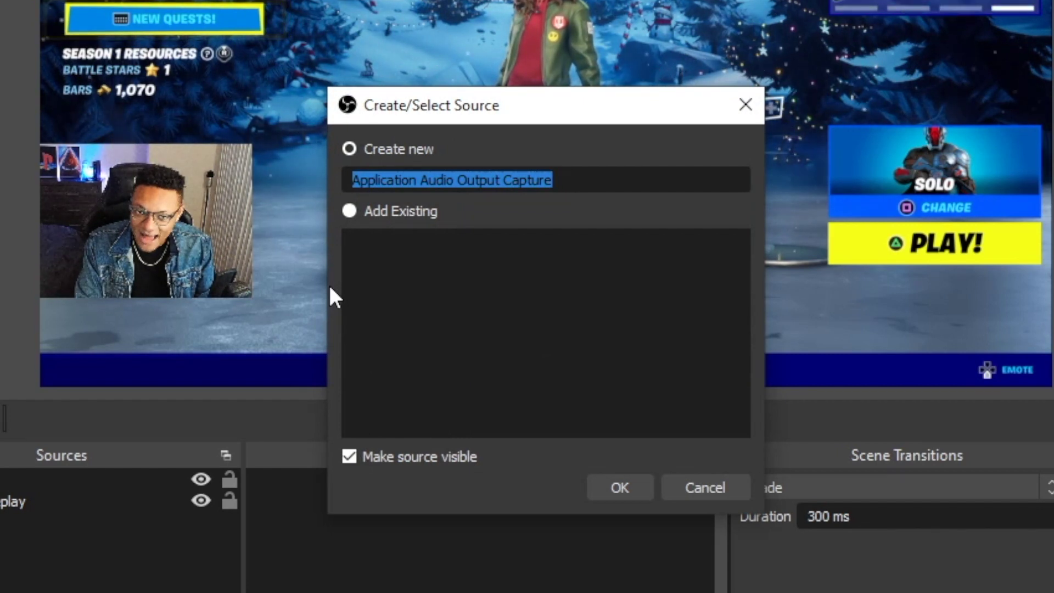
{"action": "type", "text": "PS5"}
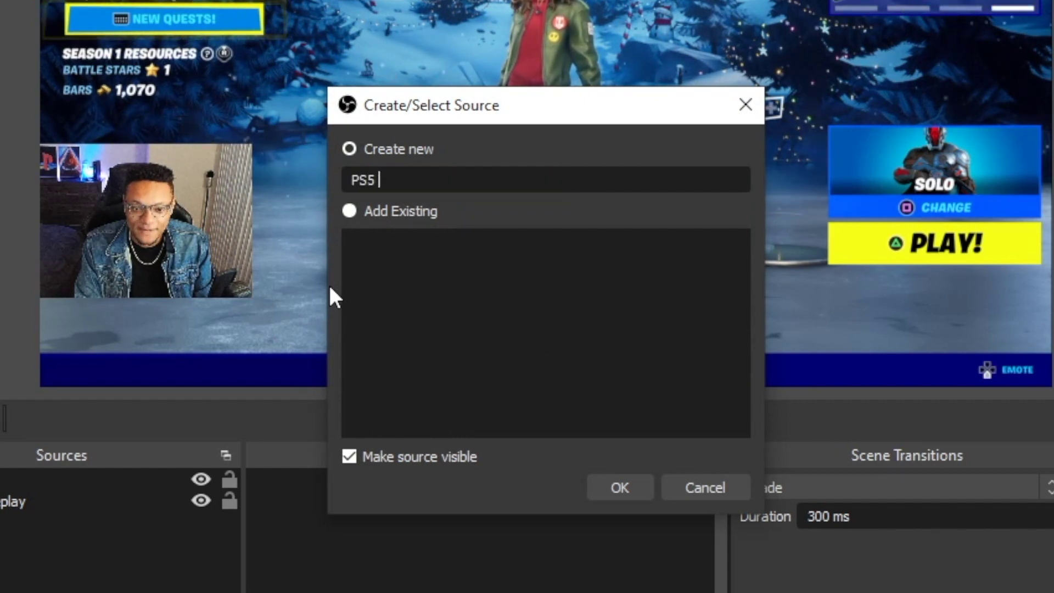
{"action": "type", "text": " Remote Play"}
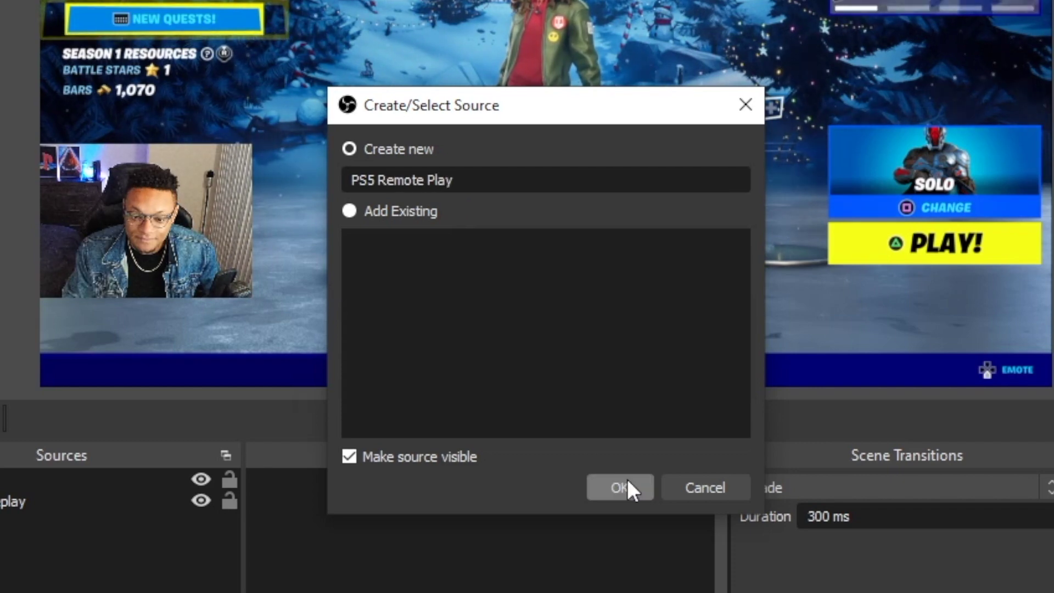
{"action": "left_click", "coordinate": [624, 489]}
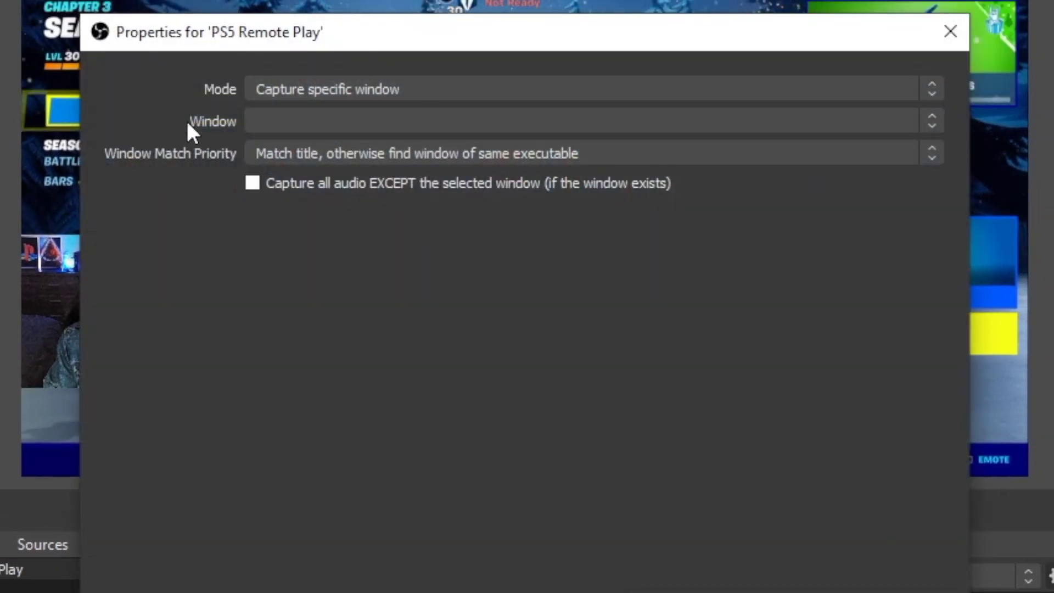
{"action": "left_click", "coordinate": [322, 118]}
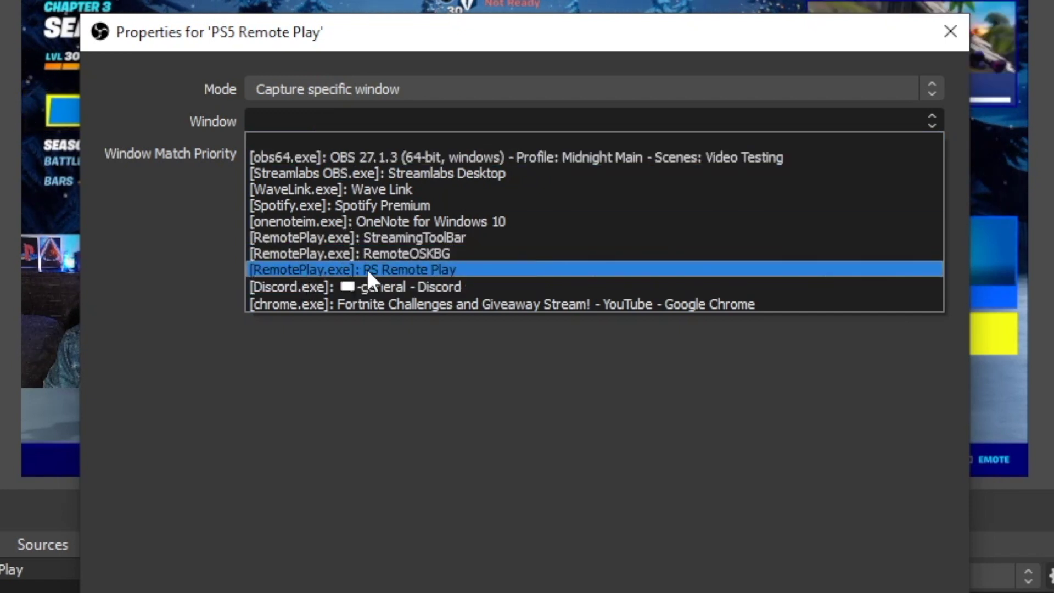
{"action": "left_click", "coordinate": [446, 269]}
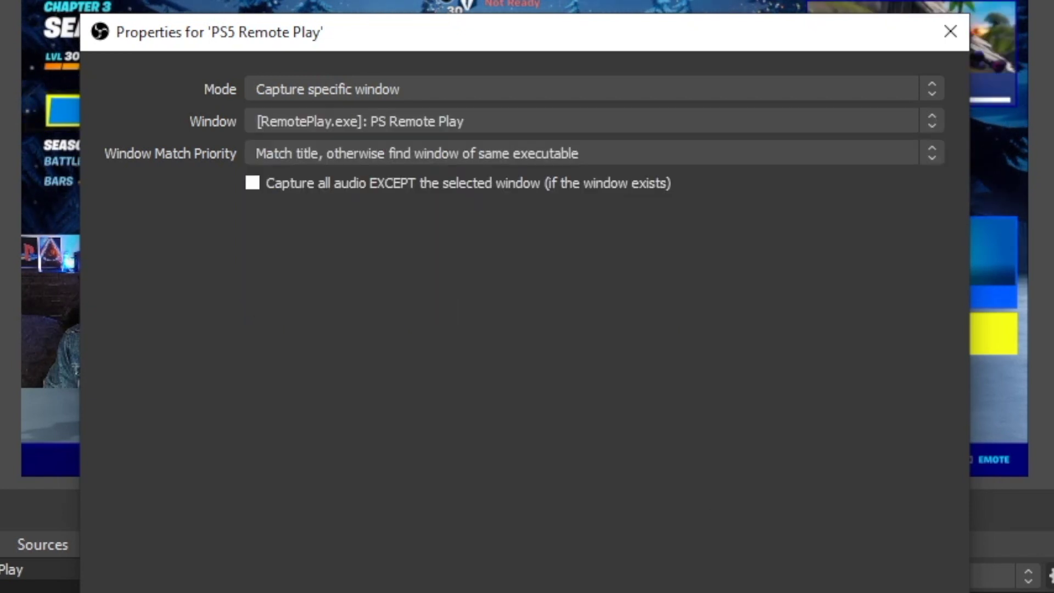
{"action": "left_click", "coordinate": [731, 529]}
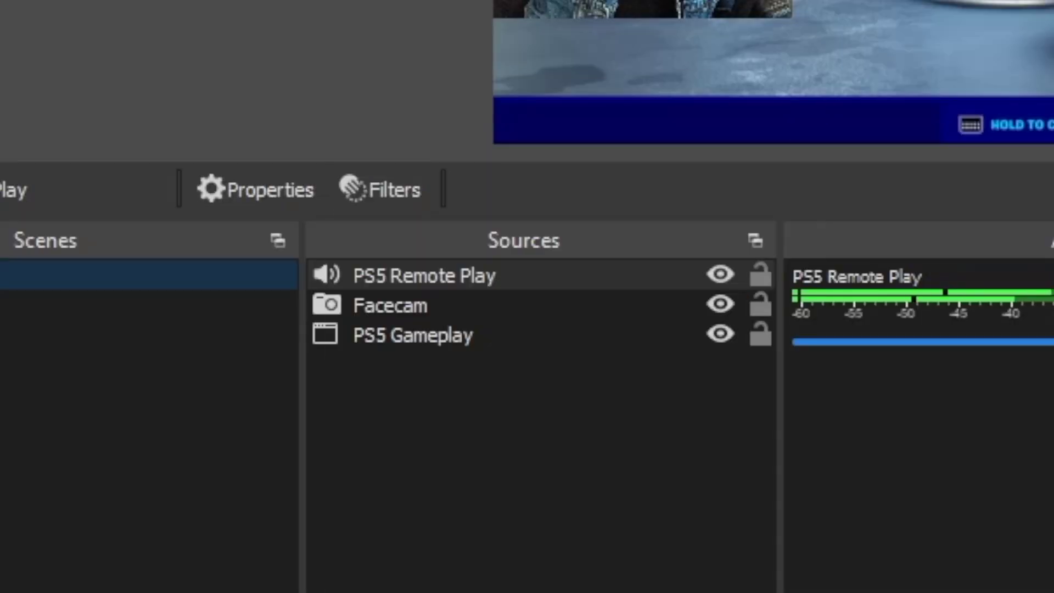
Set the Spotify application audio source to capture the [Spotify.exe]: Spotify Premium window.
{"action": "left_click", "coordinate": [476, 353]}
{"action": "left_click", "coordinate": [471, 102]}
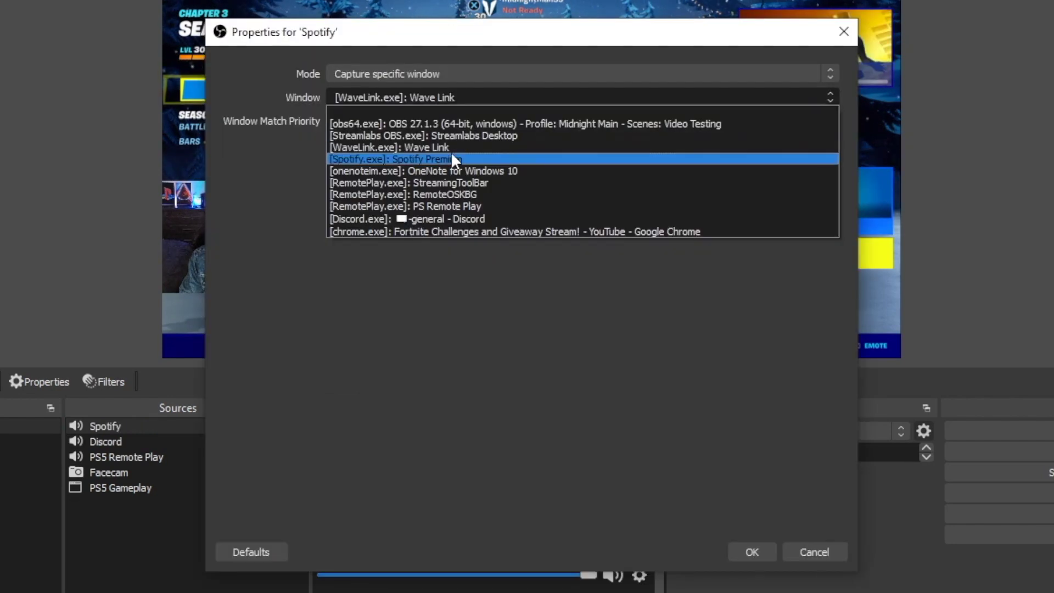
{"action": "left_click", "coordinate": [426, 160]}
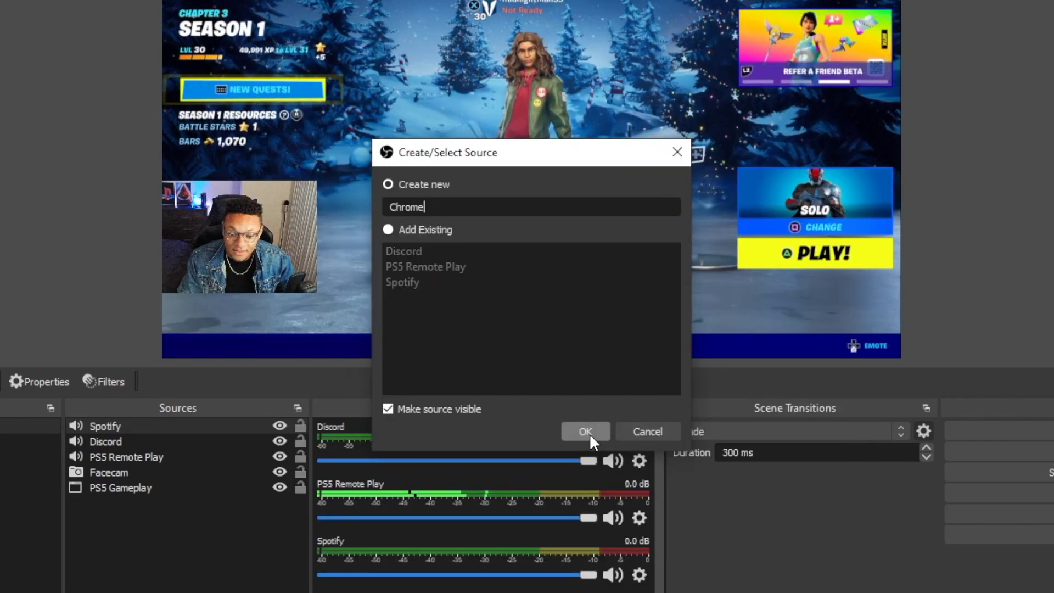
Create the Chrome application audio source and set it to capture the [chrome.exe] YouTube - Google Chrome window.
{"action": "left_click", "coordinate": [592, 428]}
{"action": "left_click", "coordinate": [444, 98]}
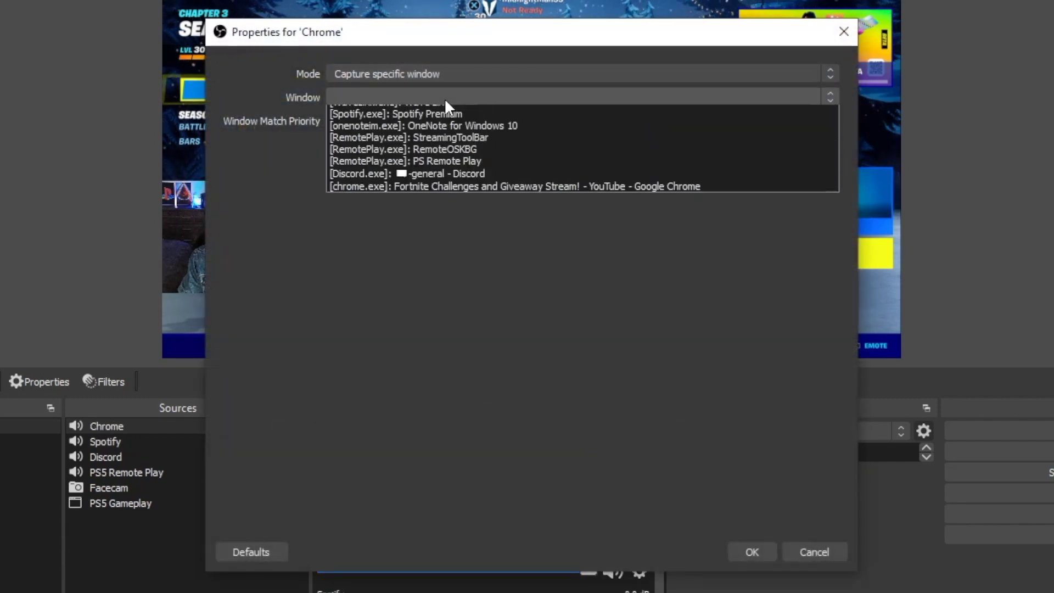
{"action": "left_click", "coordinate": [380, 230]}
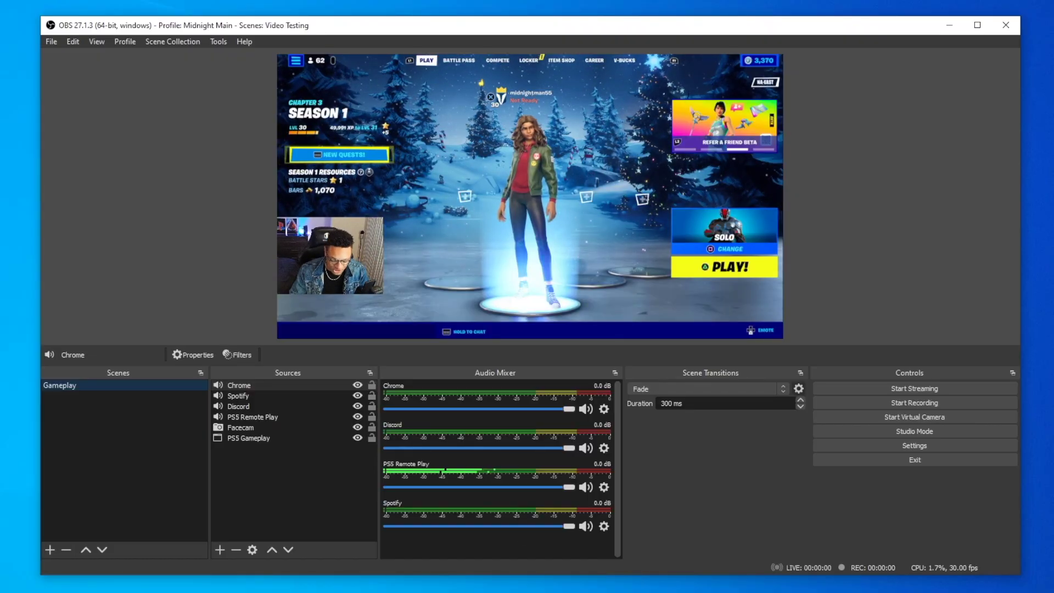
Switch to Spotify, start playing the song Top Secret Ranch Fountain, return to OBS and lower the Spotify mixer level to -12.6 dB.
{"action": "key", "text": "alt+Tab"}
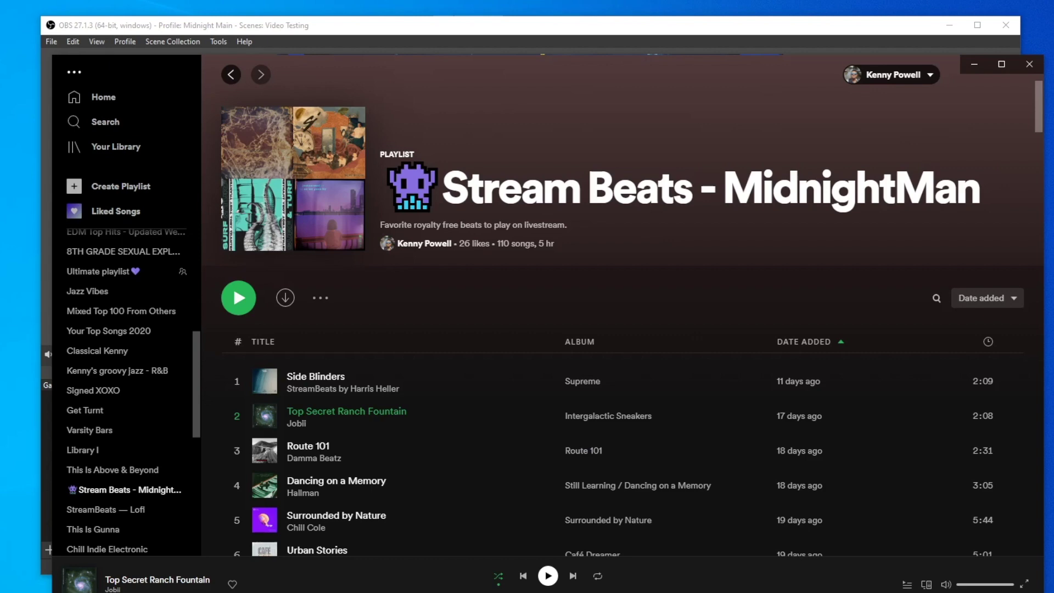
{"action": "left_click", "coordinate": [548, 576]}
{"action": "left_click", "coordinate": [969, 65]}
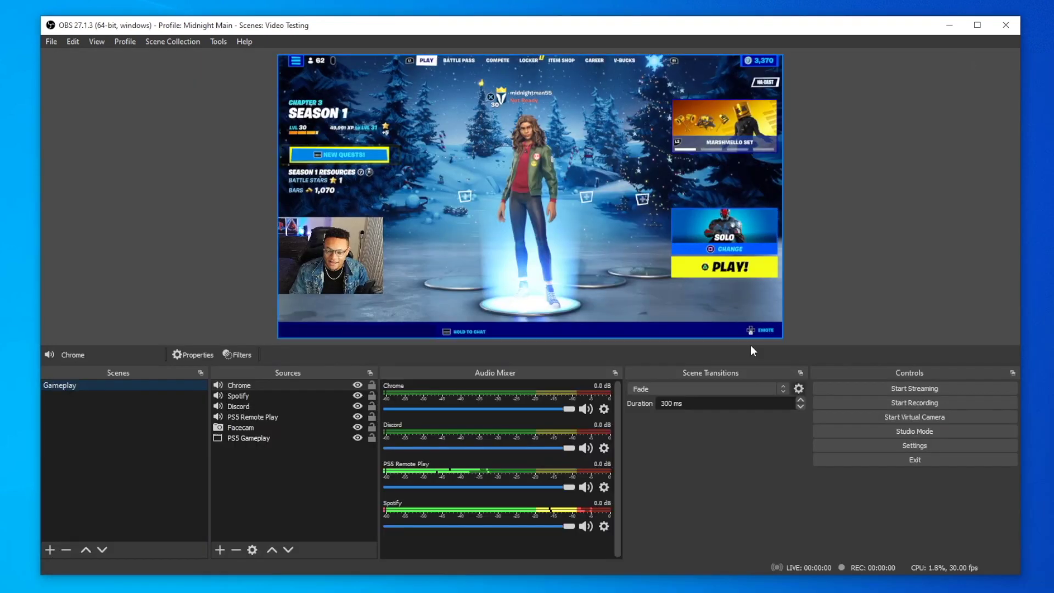
{"action": "left_click_drag", "start_coordinate": [570, 526], "coordinate": [497, 526]}
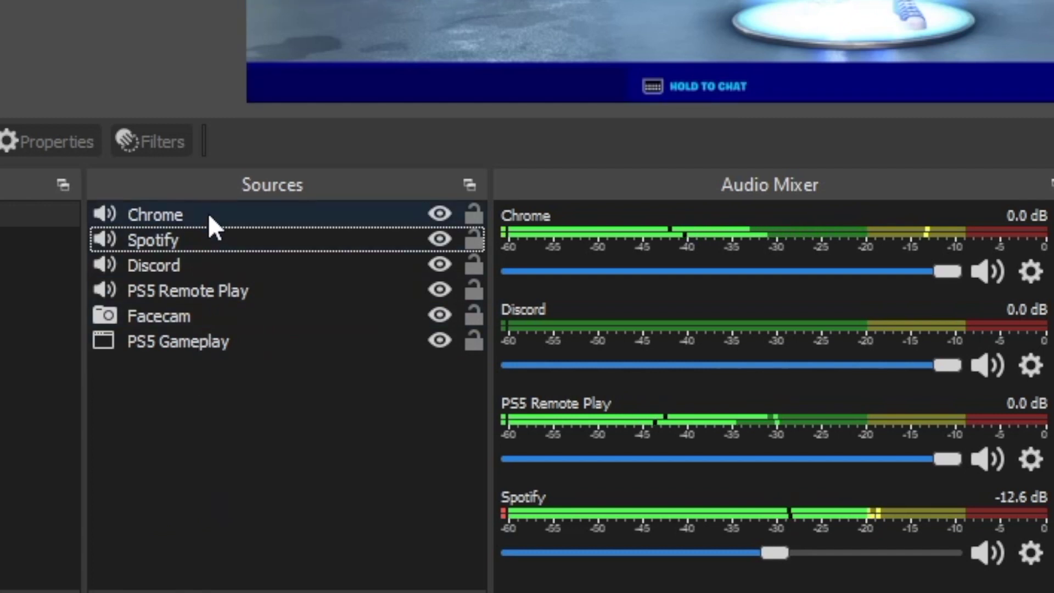
Group the Chrome, Spotify, Discord and PS5 Remote Play audio sources into a group named System Audio Mix.
{"action": "left_click", "coordinate": [208, 213]}
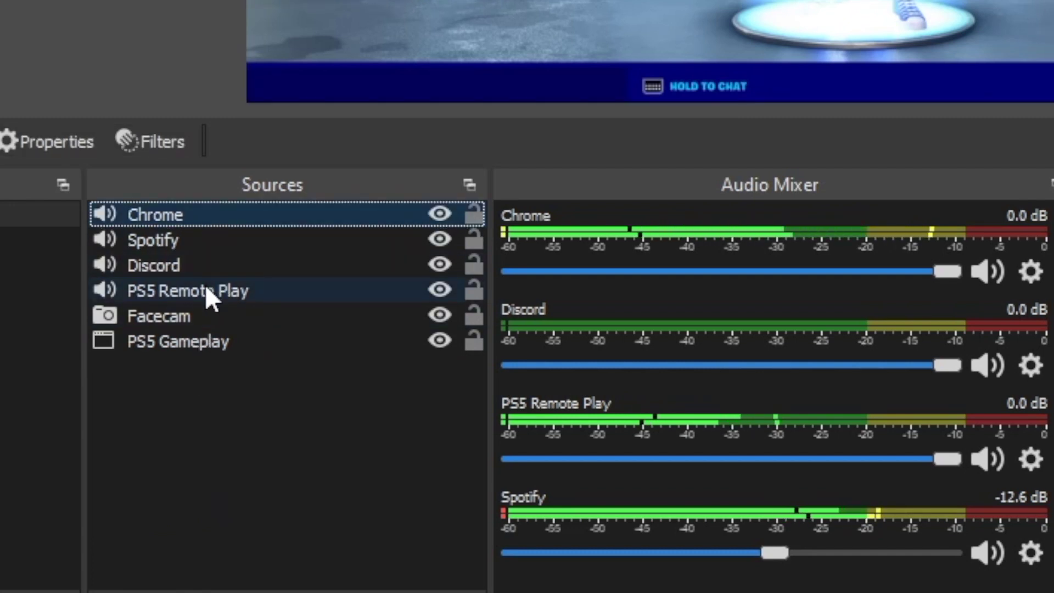
{"action": "left_click", "coordinate": [205, 284], "text": "shift"}
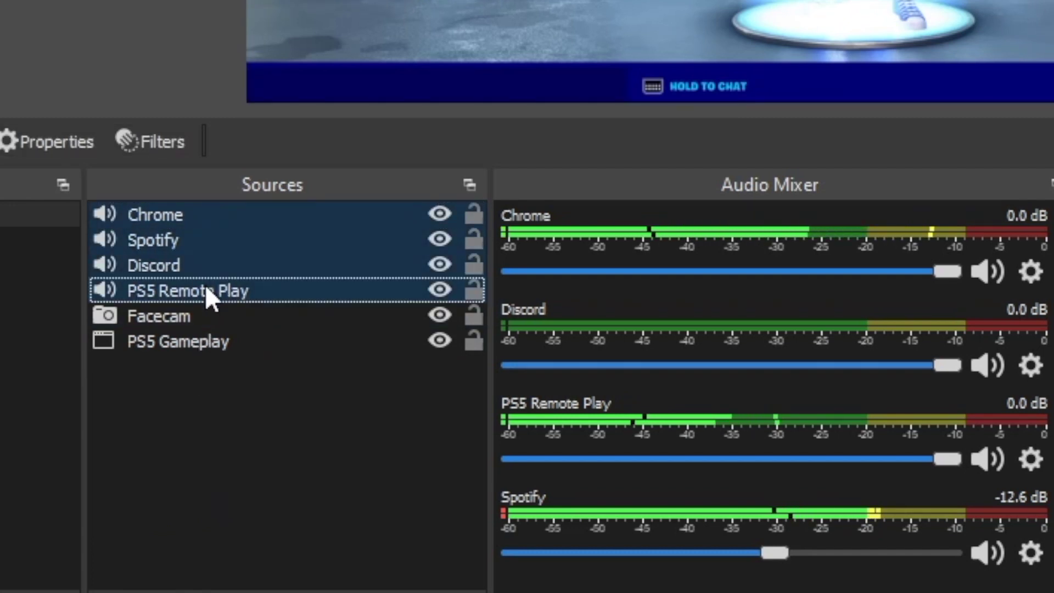
{"action": "right_click", "coordinate": [241, 265]}
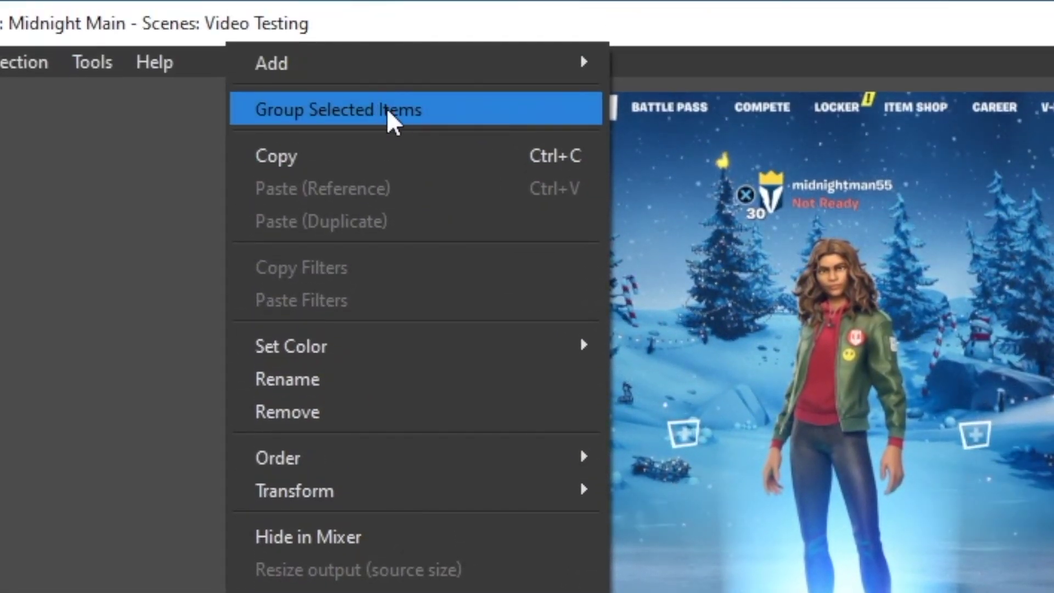
{"action": "left_click", "coordinate": [387, 111]}
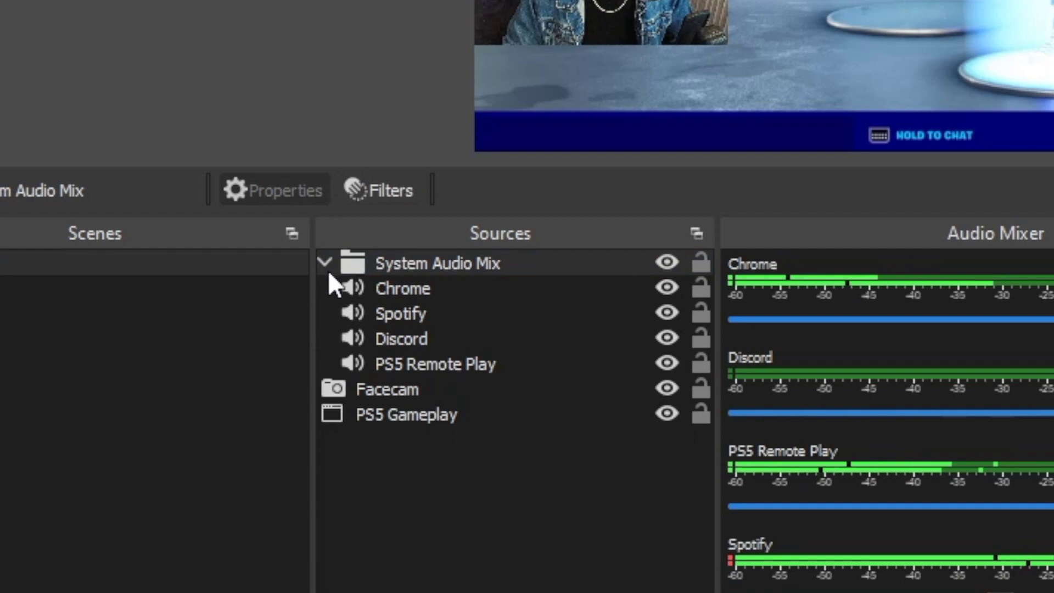
Collapse the System Audio Mix group and move it below the PS5 Gameplay source.
{"action": "left_click", "coordinate": [327, 266]}
{"action": "left_click_drag", "start_coordinate": [395, 266], "coordinate": [446, 318]}
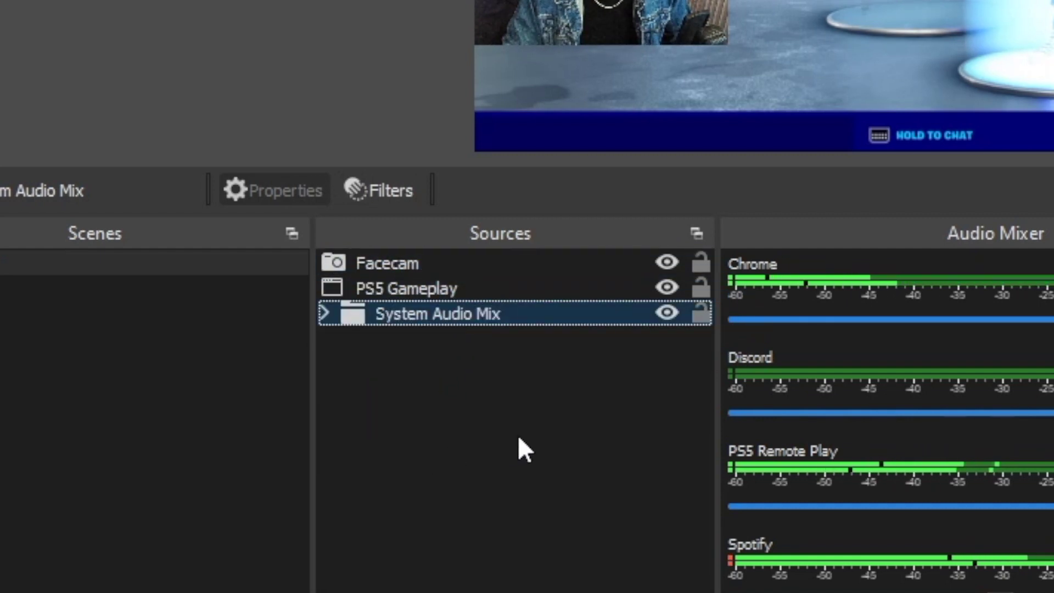
{"action": "left_click", "coordinate": [499, 405]}
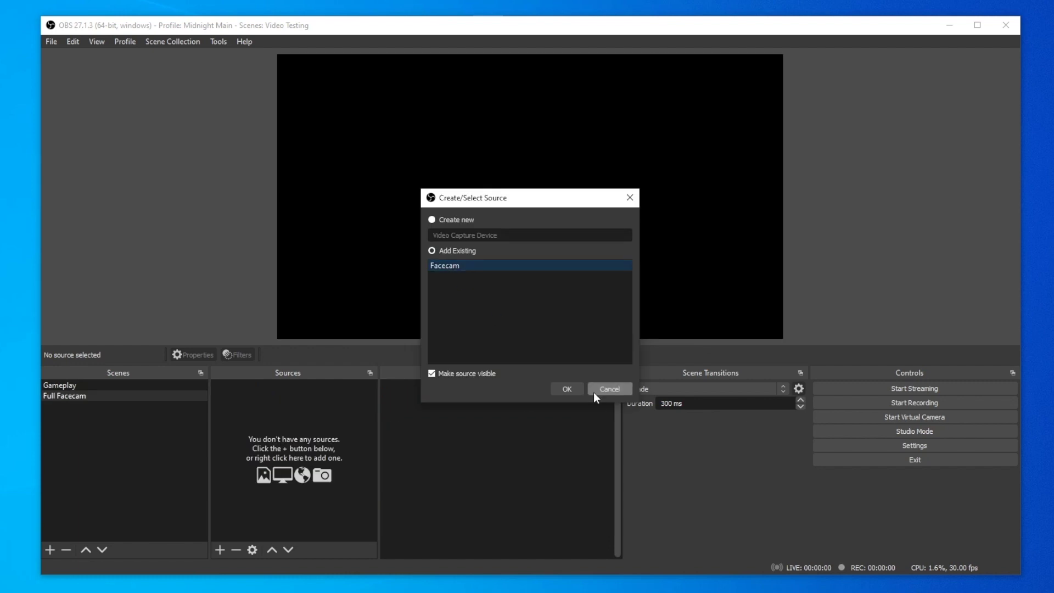
Add the existing Facecam video capture source to the Full Facecam scene.
{"action": "left_click", "coordinate": [568, 389]}
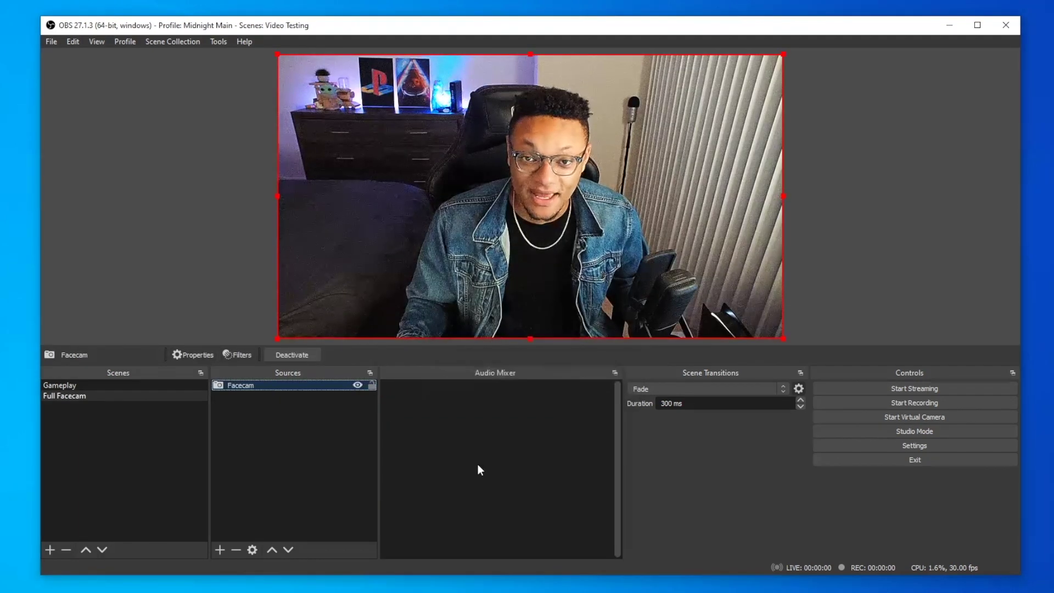
{"action": "left_click", "coordinate": [252, 437]}
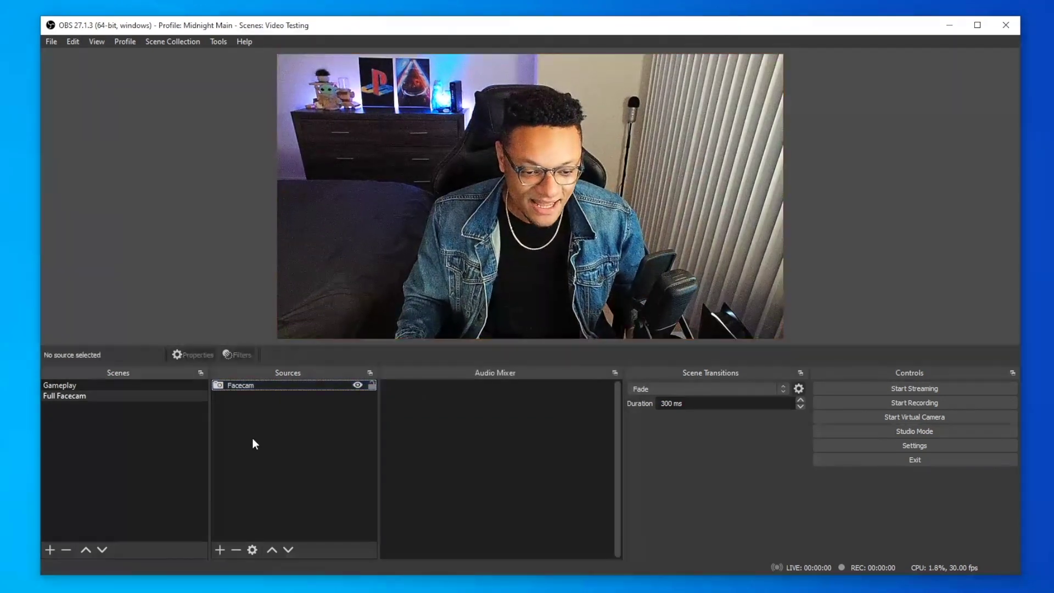
Copy the System Audio Mix group from the Gameplay scene into the Full Facecam scene.
{"action": "left_click", "coordinate": [112, 387]}
{"action": "left_click", "coordinate": [284, 405]}
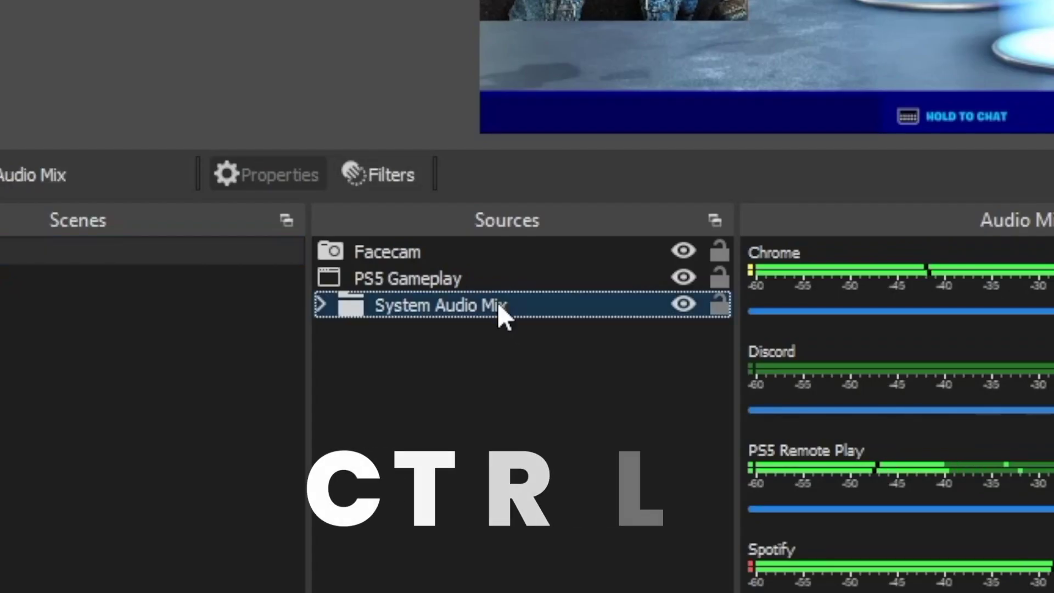
{"action": "key", "text": "ctrl+c"}
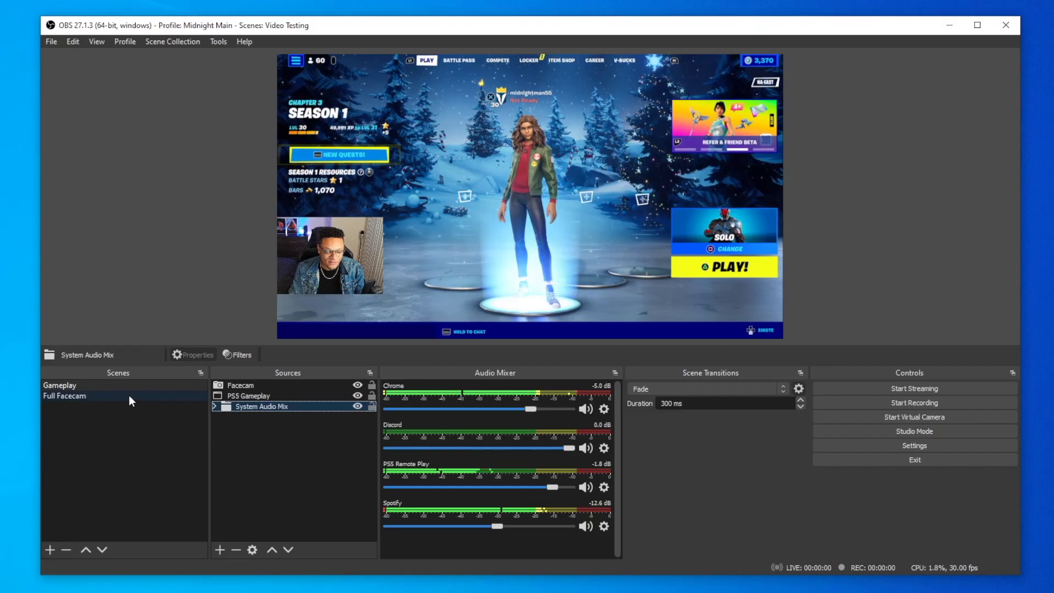
{"action": "left_click", "coordinate": [130, 396]}
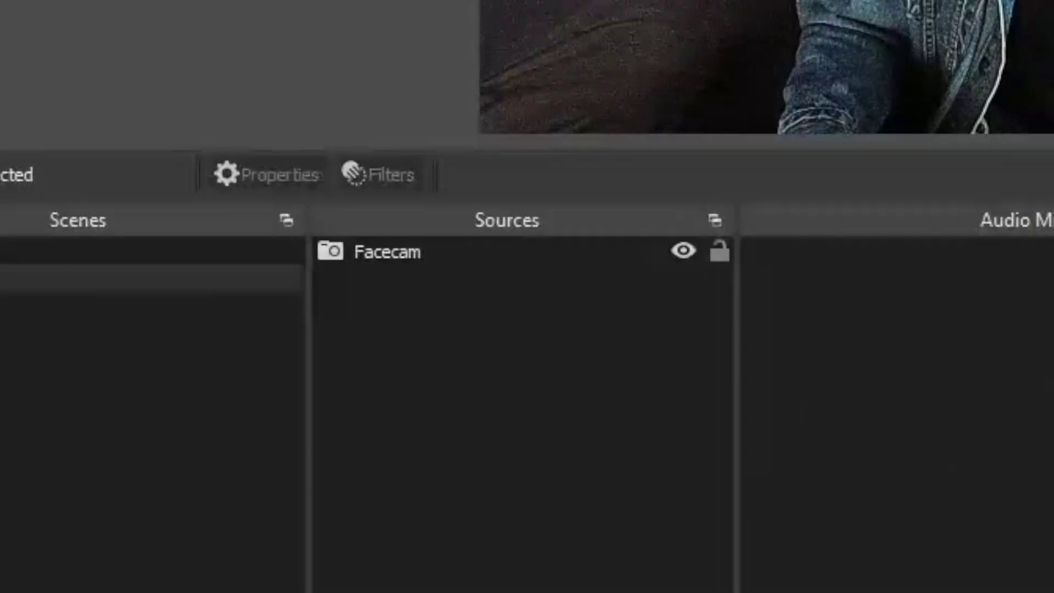
{"action": "key", "text": "ctrl+v"}
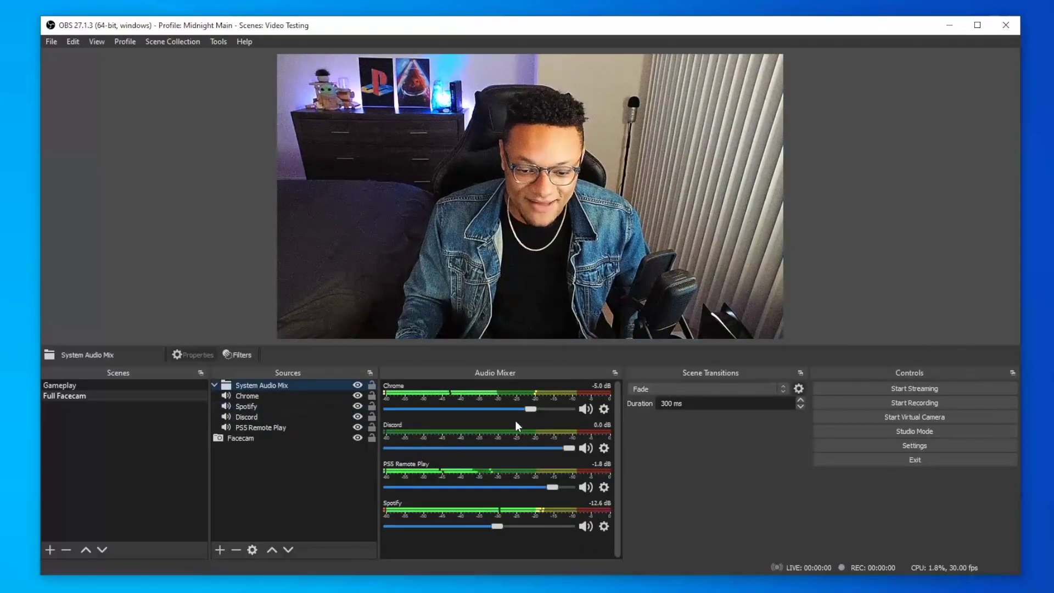
Raise the Spotify mixer level to 0.0 dB in the Full Facecam scene.
{"action": "left_click_drag", "start_coordinate": [497, 526], "coordinate": [512, 527]}
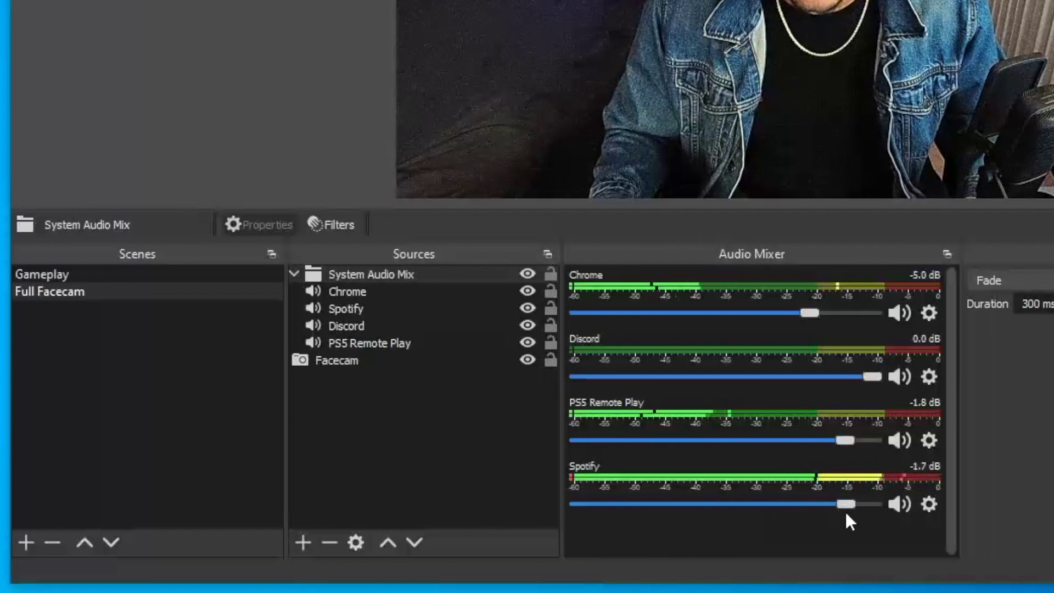
{"action": "left_click_drag", "start_coordinate": [847, 509], "coordinate": [888, 506]}
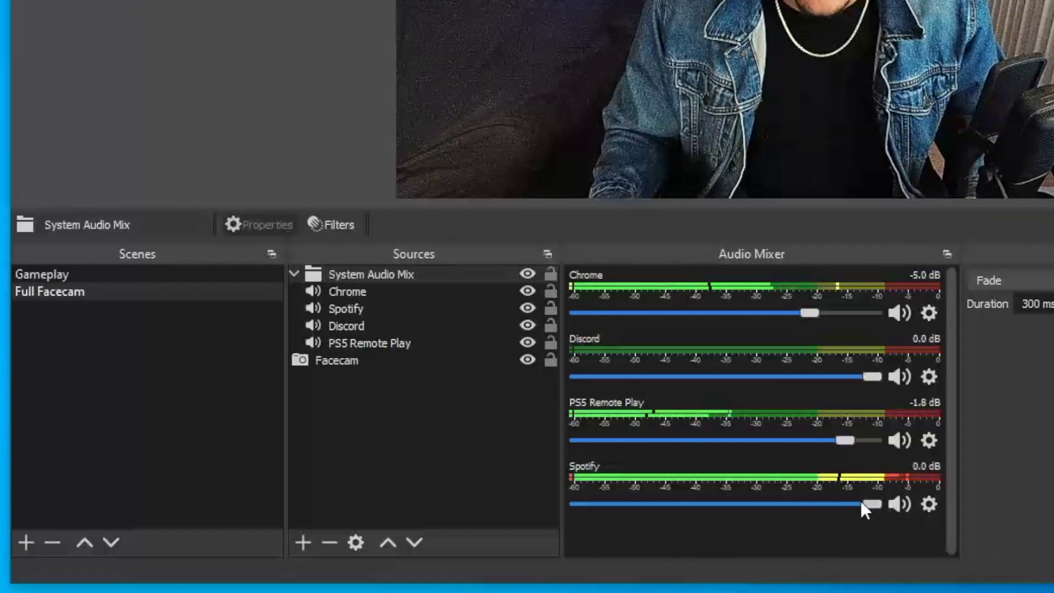
In the Gameplay scene, lower the Spotify mixer level to about -7.9 dB, and return to the Full Facecam scene.
{"action": "left_click", "coordinate": [138, 277]}
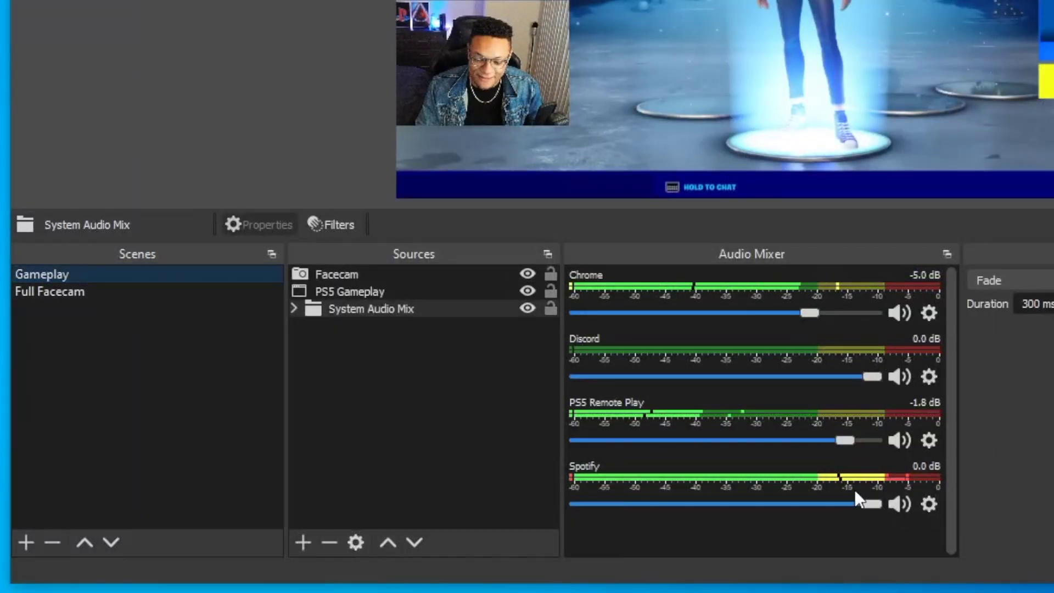
{"action": "left_click_drag", "start_coordinate": [873, 503], "coordinate": [786, 503]}
{"action": "left_click", "coordinate": [137, 291]}
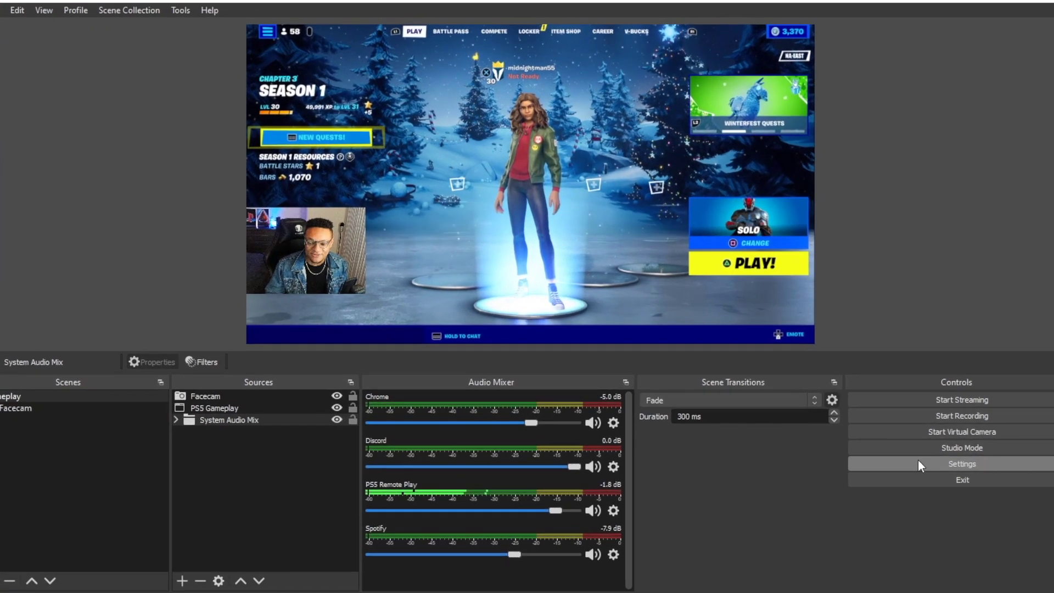
Open the audio settings and bring up the device choices for Mic/Auxiliary Audio.
{"action": "left_click", "coordinate": [898, 455]}
{"action": "left_click", "coordinate": [222, 171]}
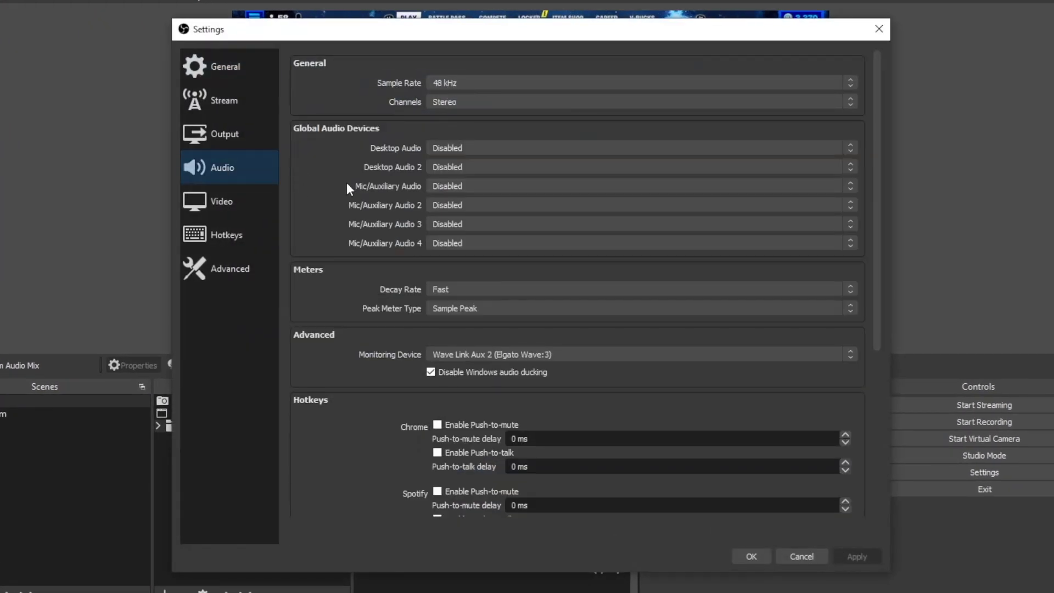
{"action": "left_click", "coordinate": [455, 186]}
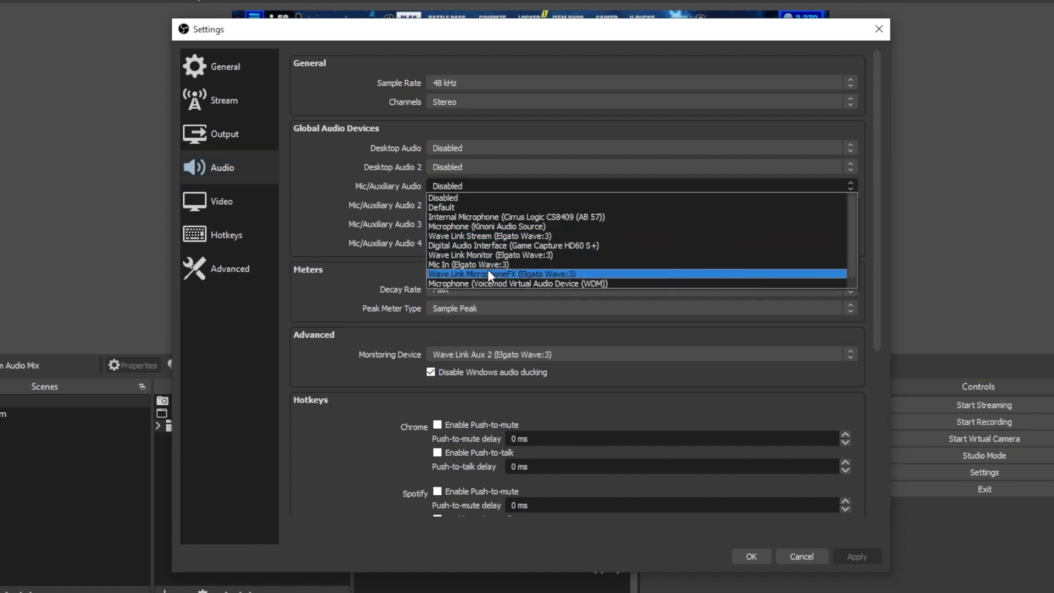